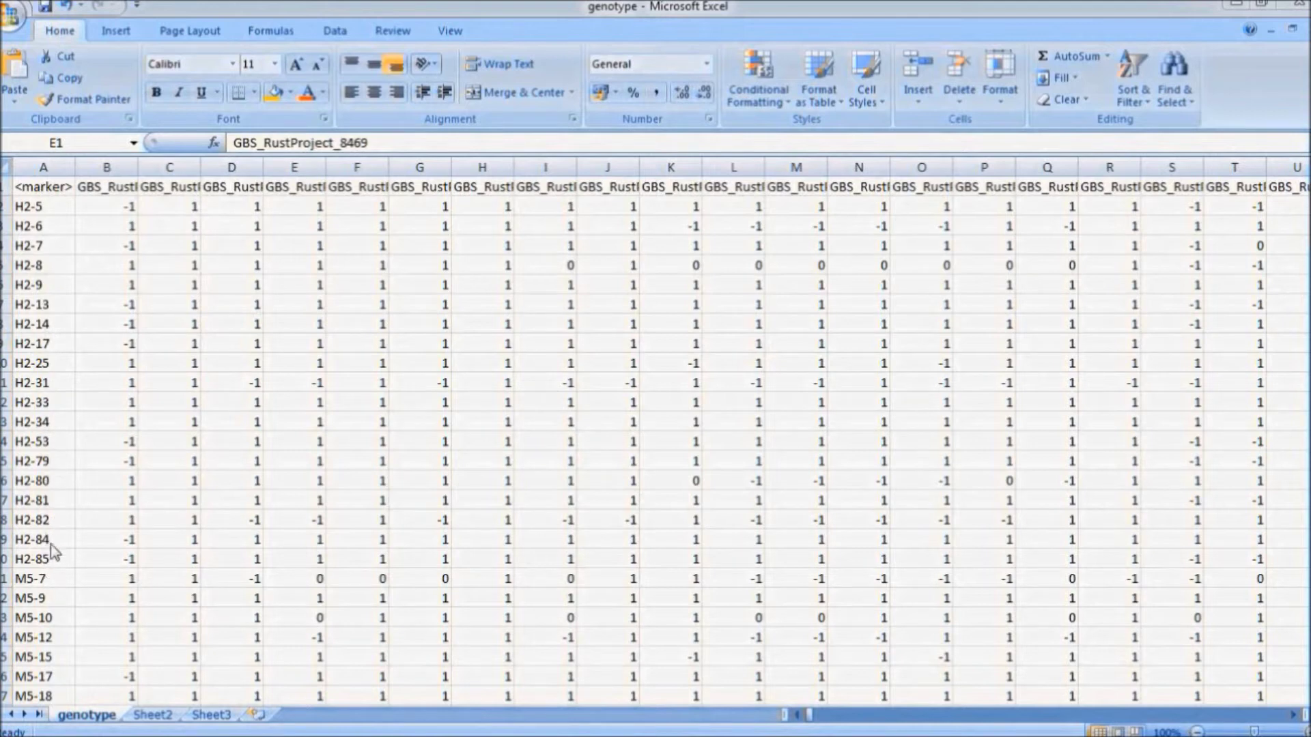
# Save the genotype sheet to the Desktop as 'genotypedata' in Text (Tab delimited) format, active sheet only.
pyautogui.click(14, 21)
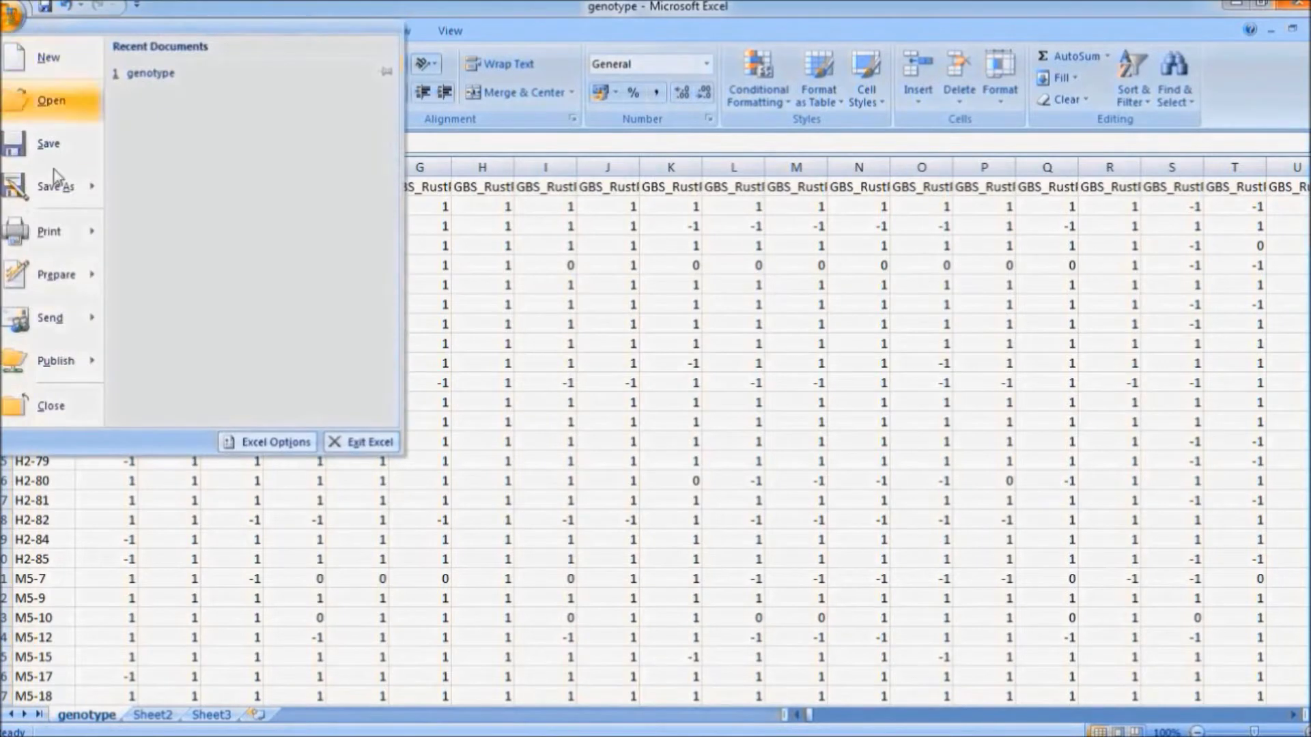
pyautogui.moveTo(58, 198)
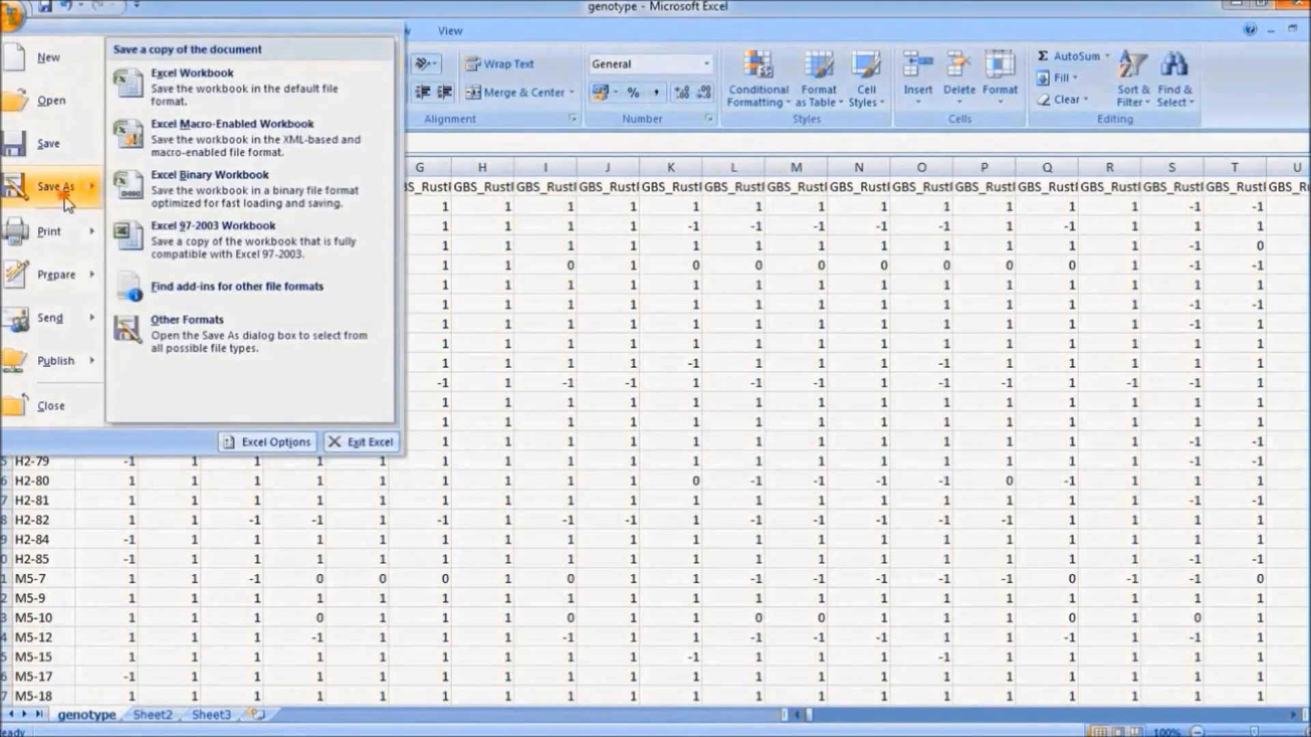
pyautogui.click(61, 188)
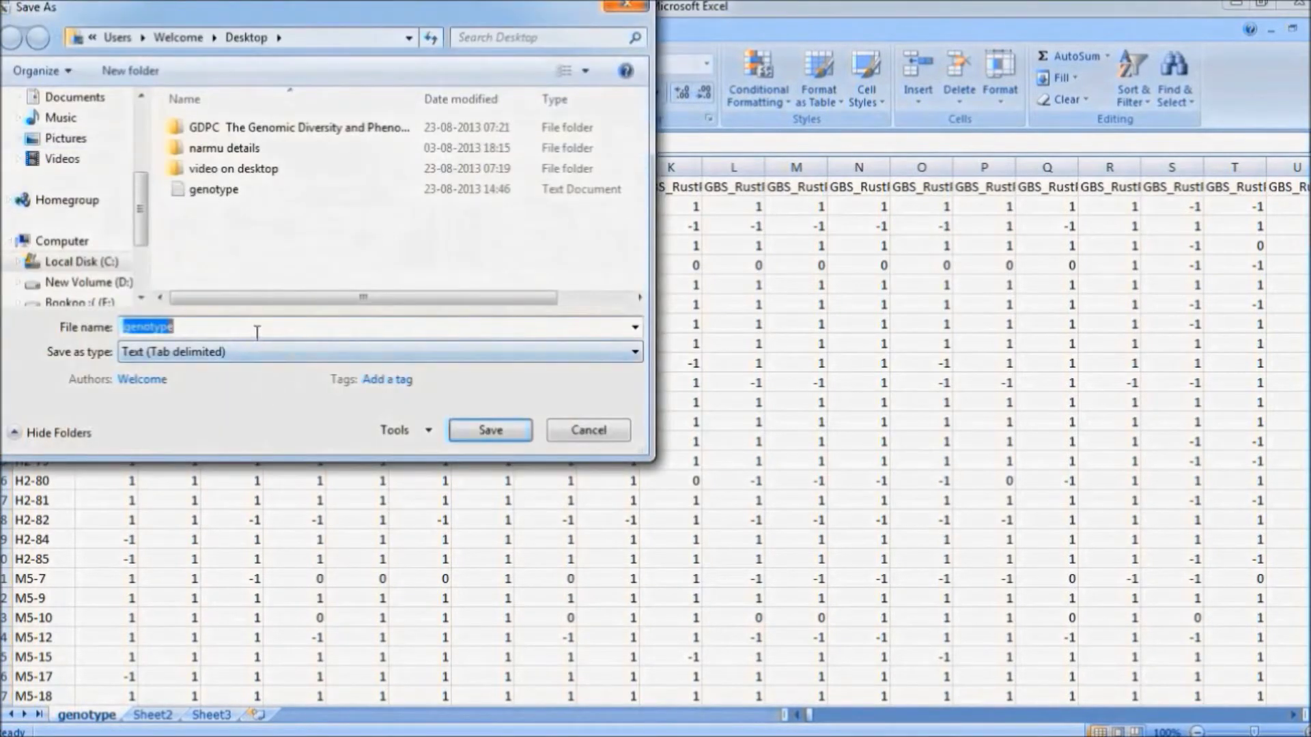
pyautogui.click(257, 332)
pyautogui.write('data')
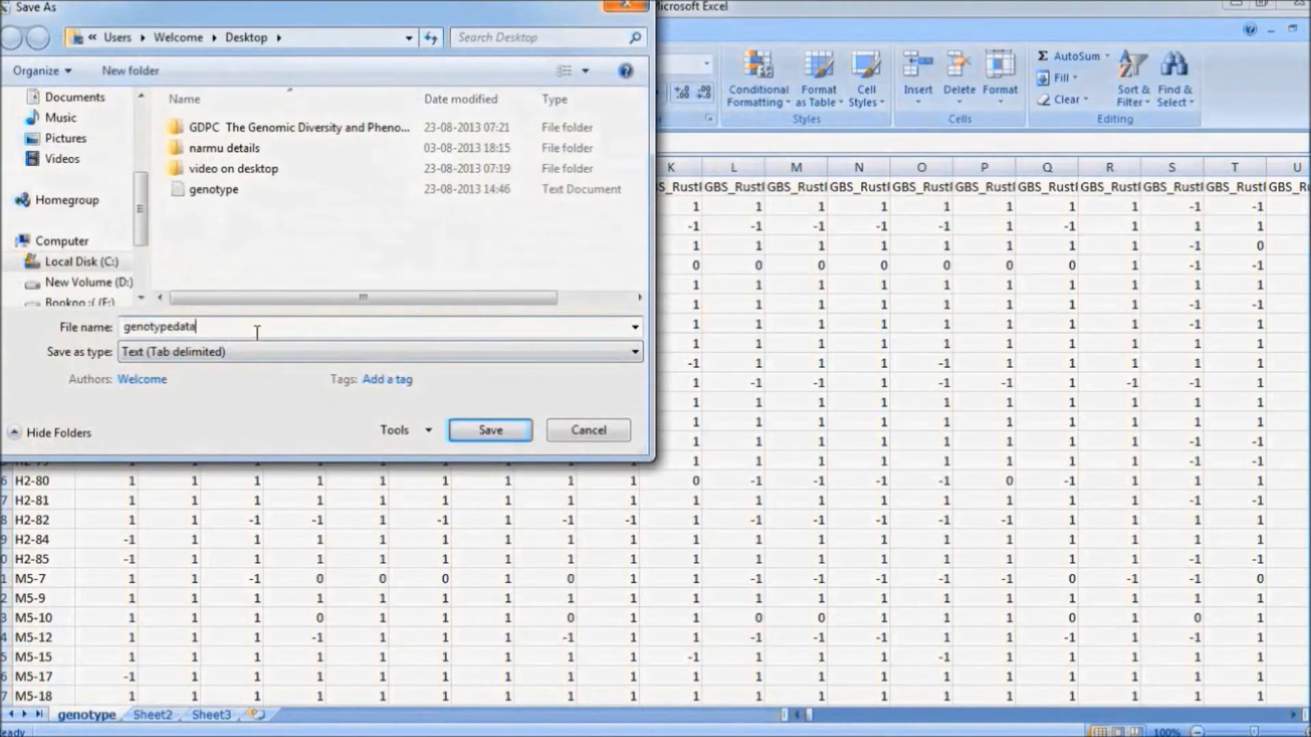
pyautogui.click(635, 352)
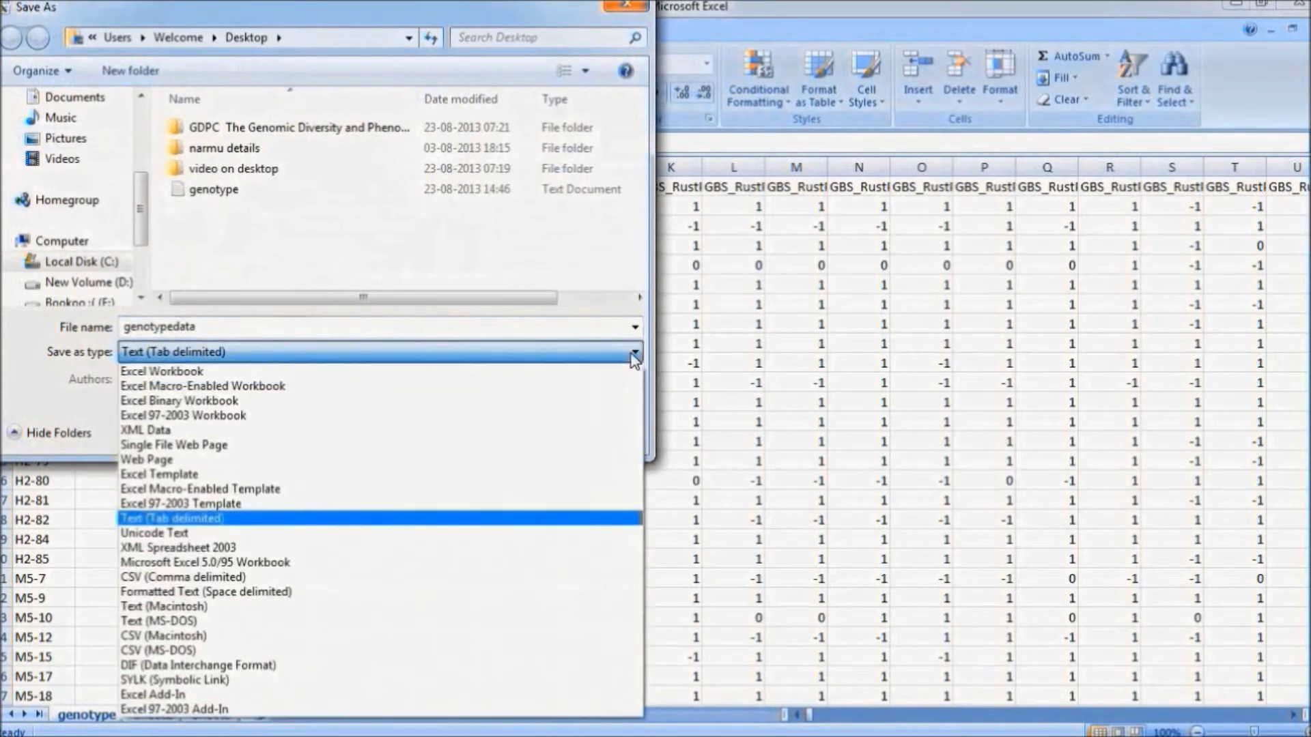
pyautogui.click(583, 523)
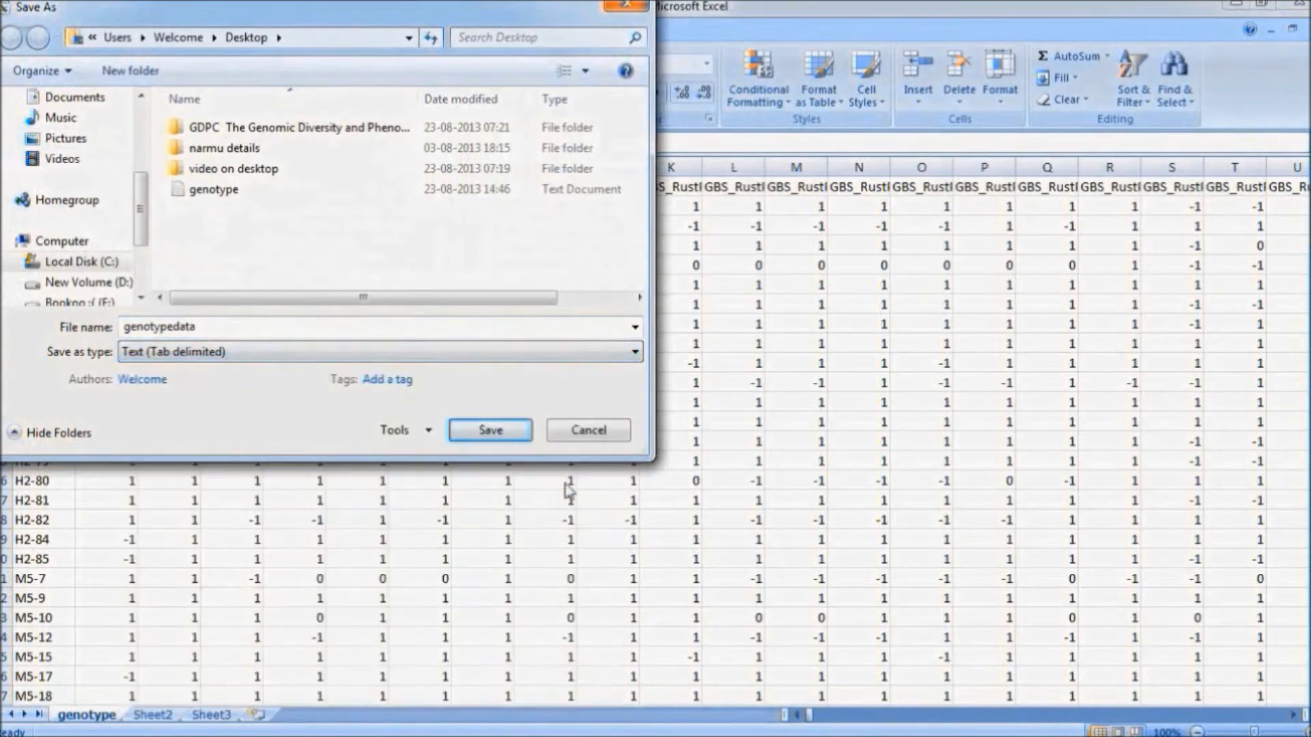
pyautogui.click(513, 440)
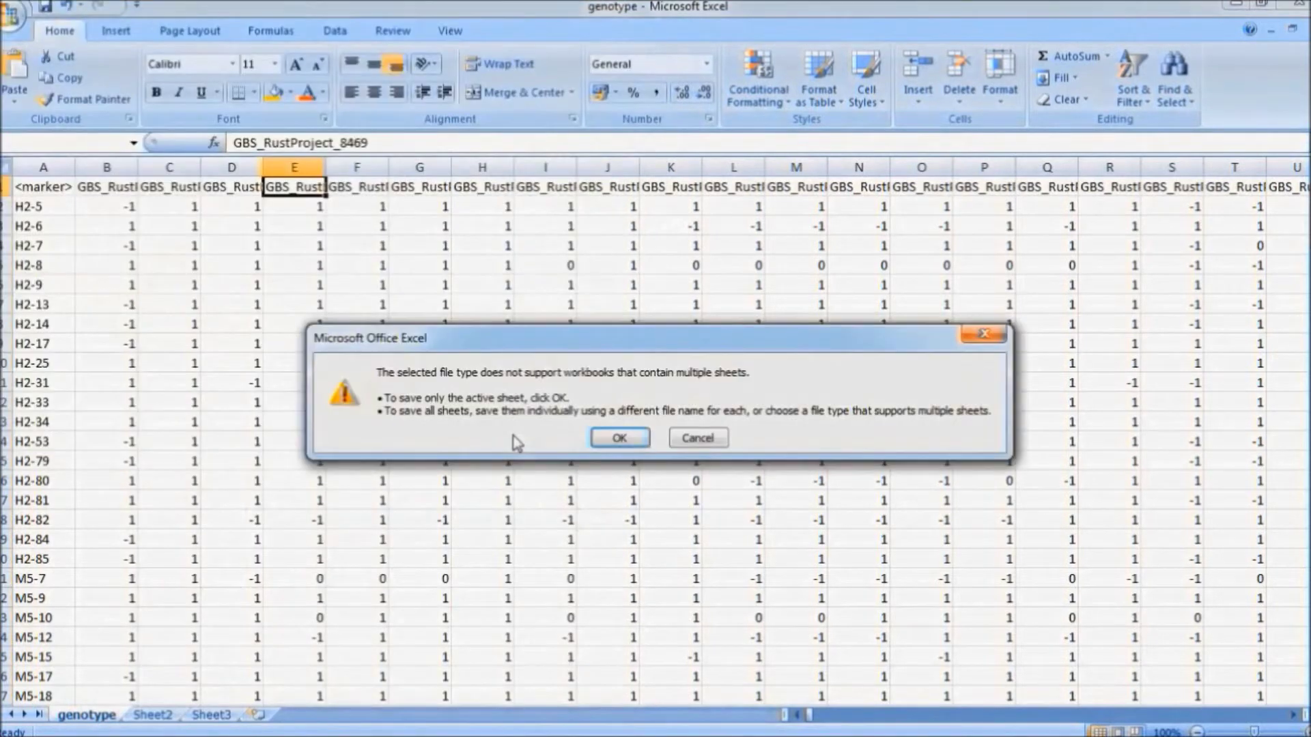
pyautogui.click(610, 442)
pyautogui.click(581, 444)
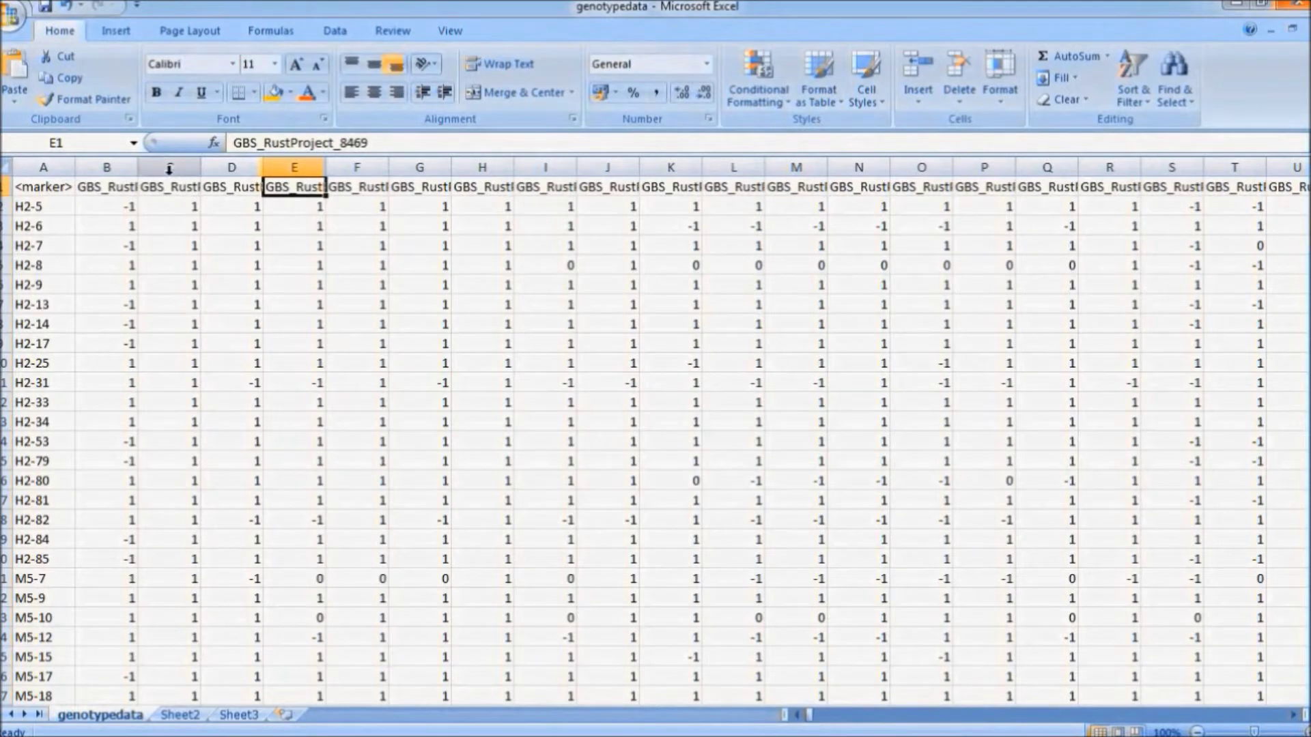
# Switch to Book3 and save it as 'phenotypedata' in Text (Tab delimited) format, active sheet only.
pyautogui.hotkey('ctrl', 'Tab')
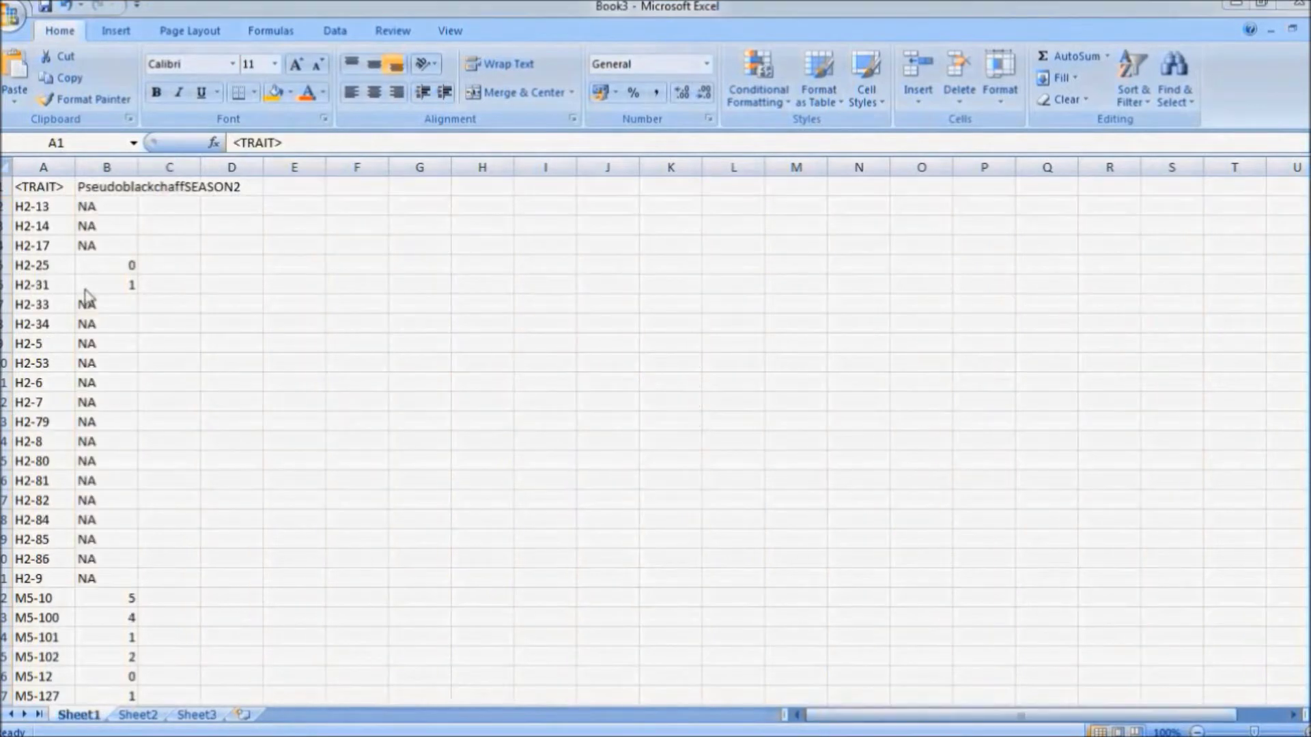
pyautogui.click(32, 188)
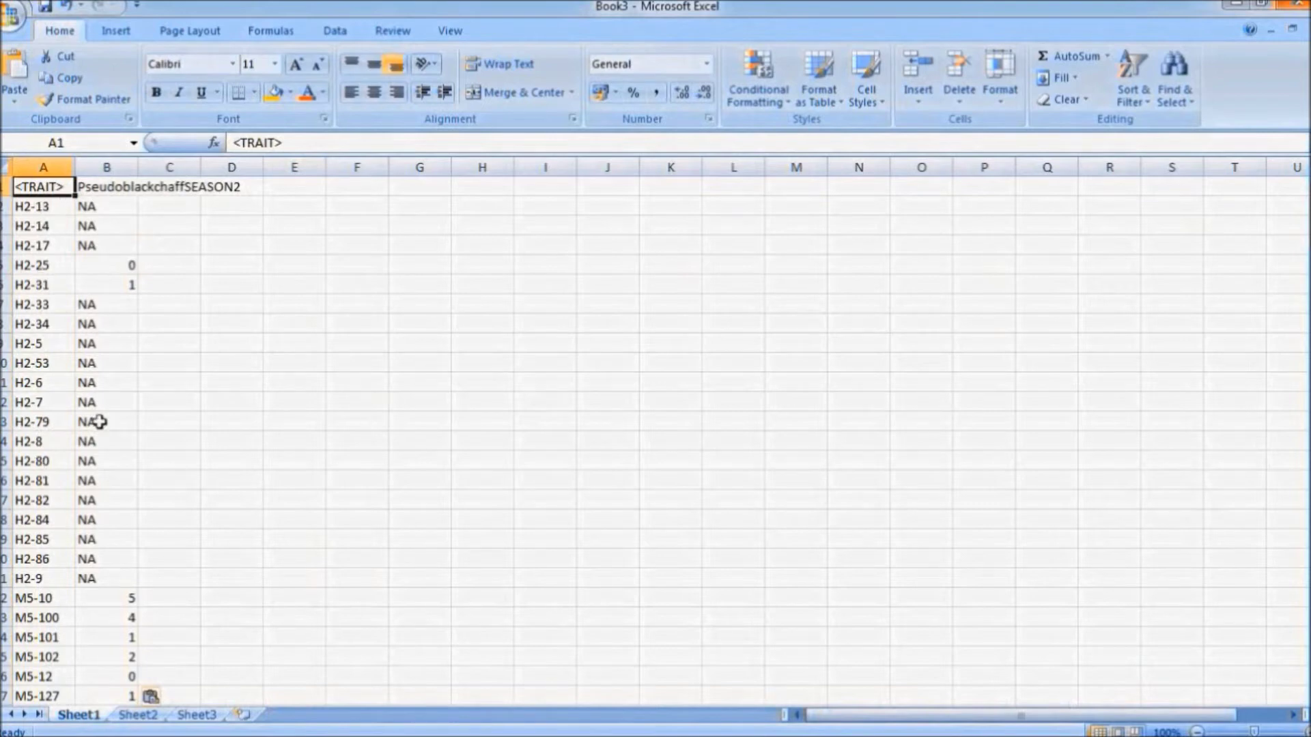
pyautogui.click(15, 28)
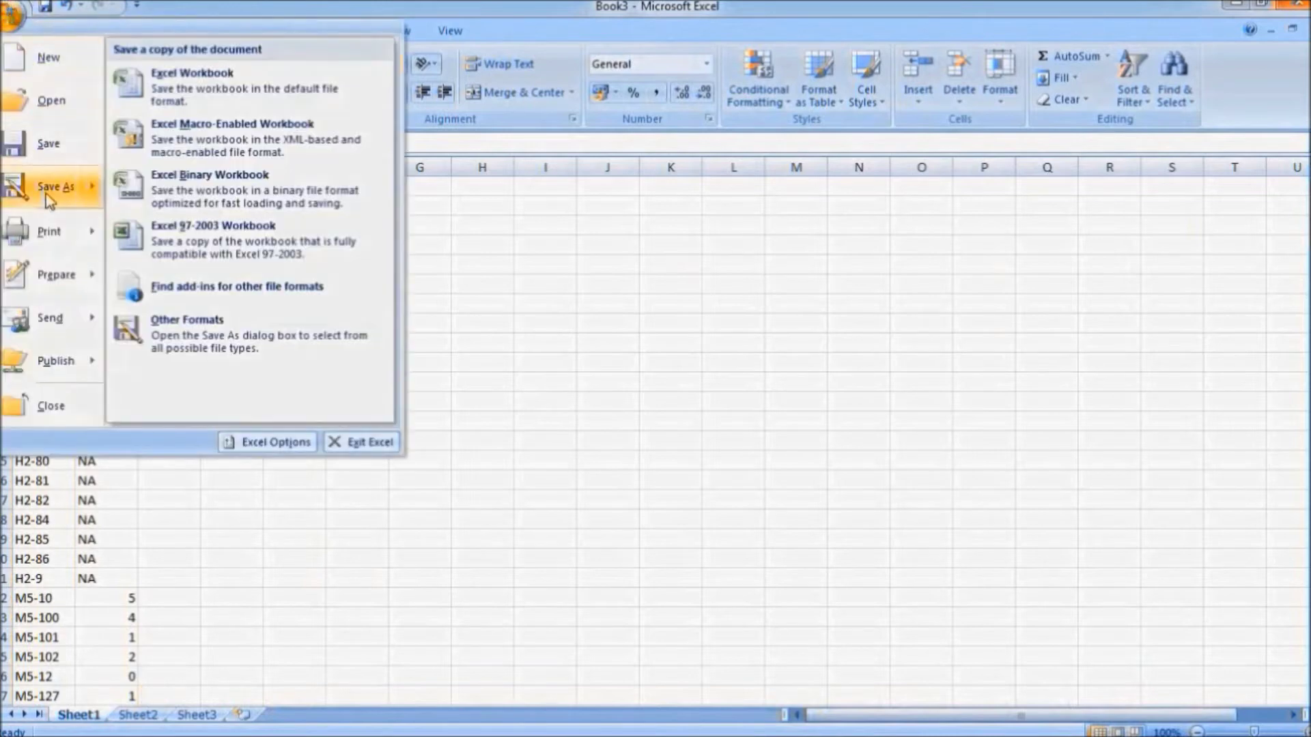
pyautogui.click(48, 192)
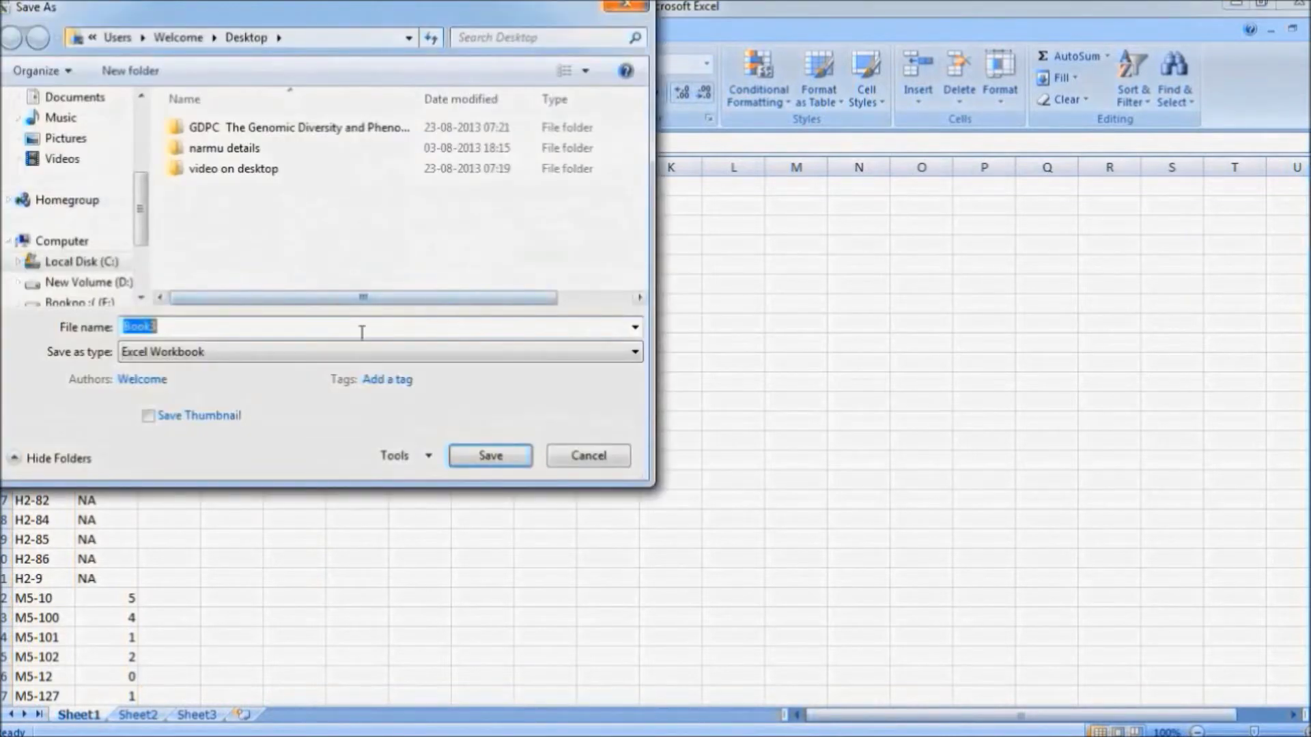
pyautogui.write('phenotypedata')
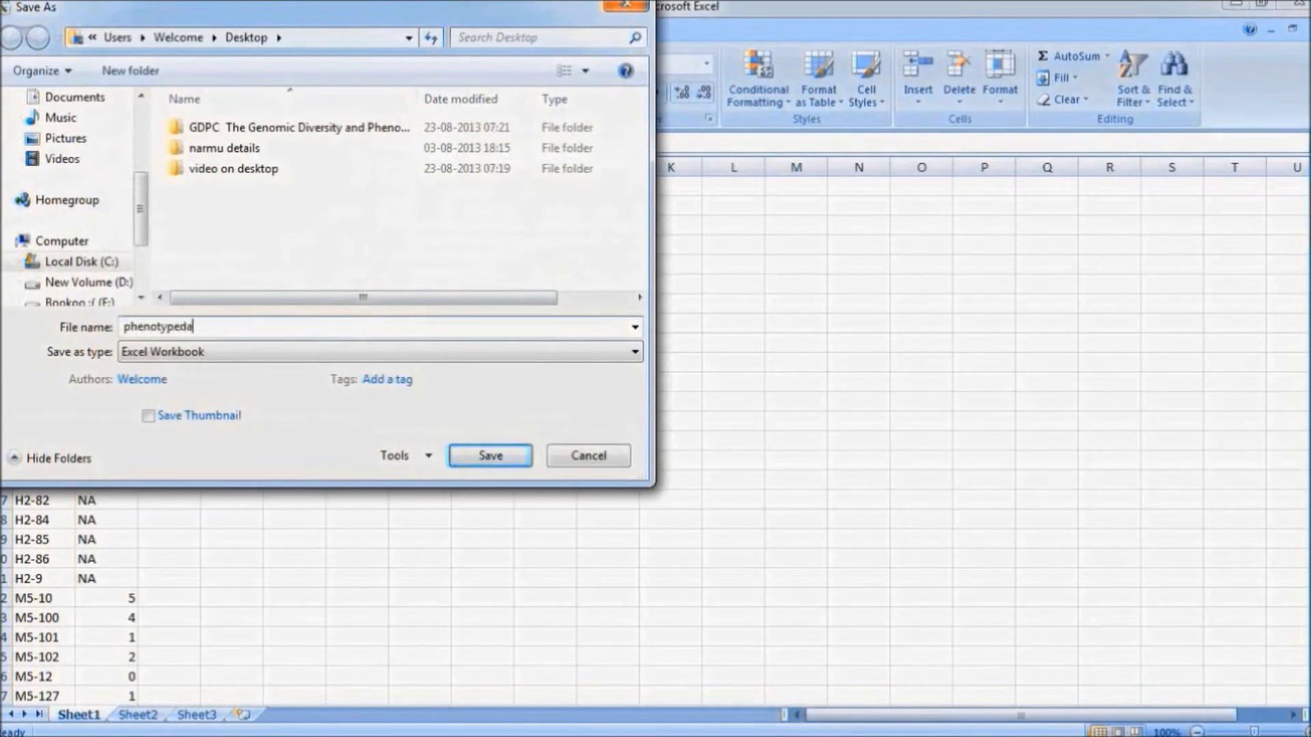
pyautogui.click(633, 351)
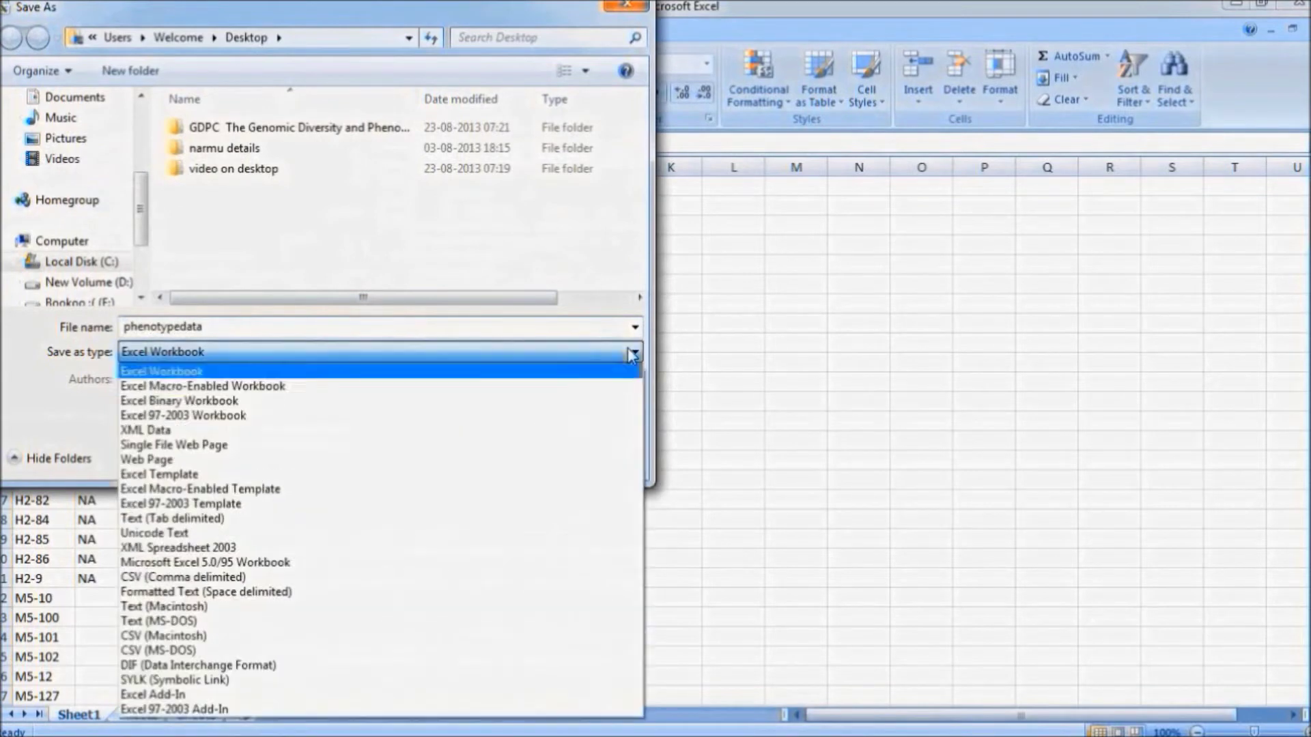
pyautogui.click(589, 532)
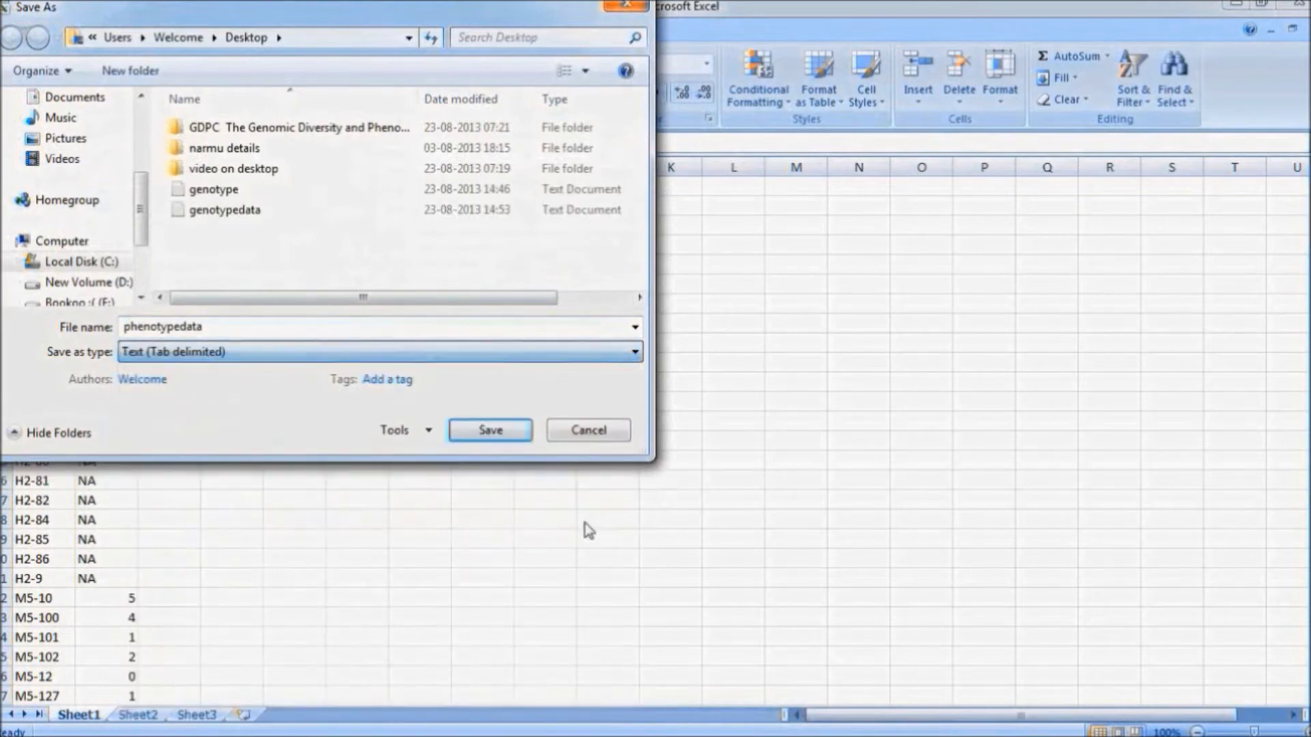
pyautogui.click(516, 438)
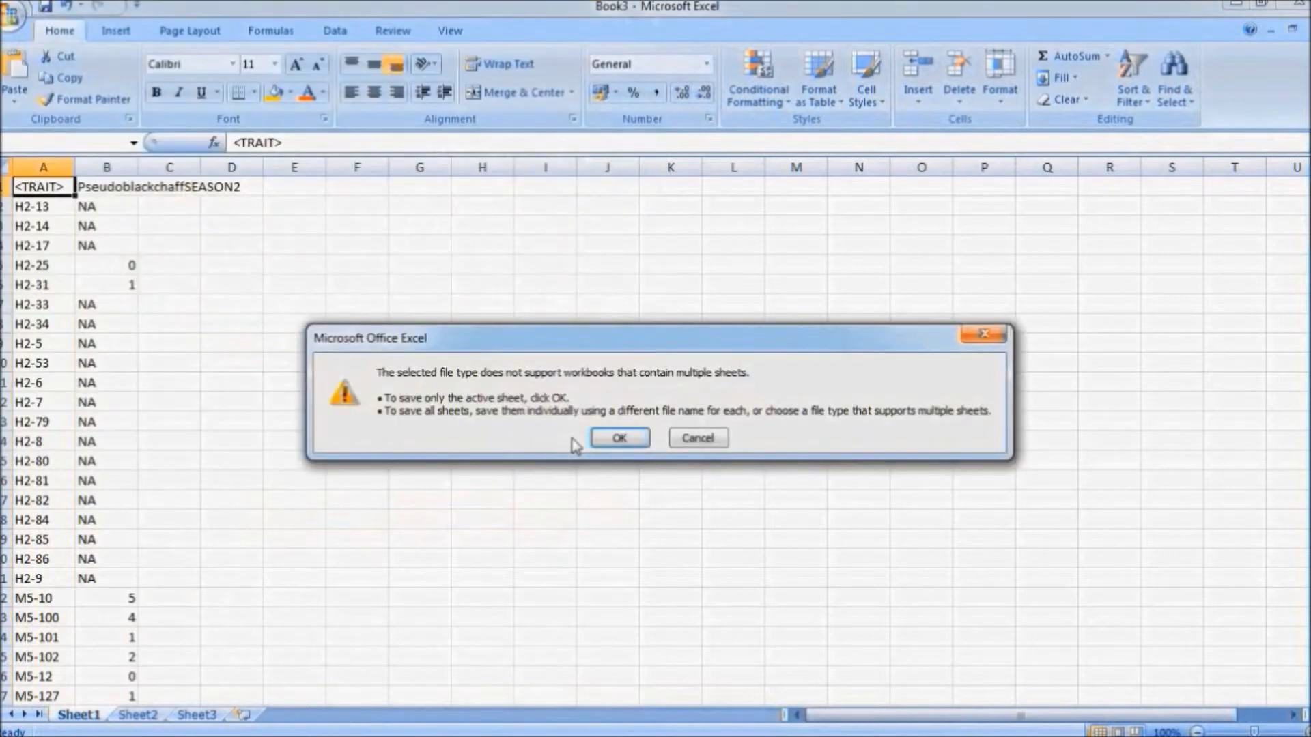
pyautogui.click(608, 440)
pyautogui.click(580, 445)
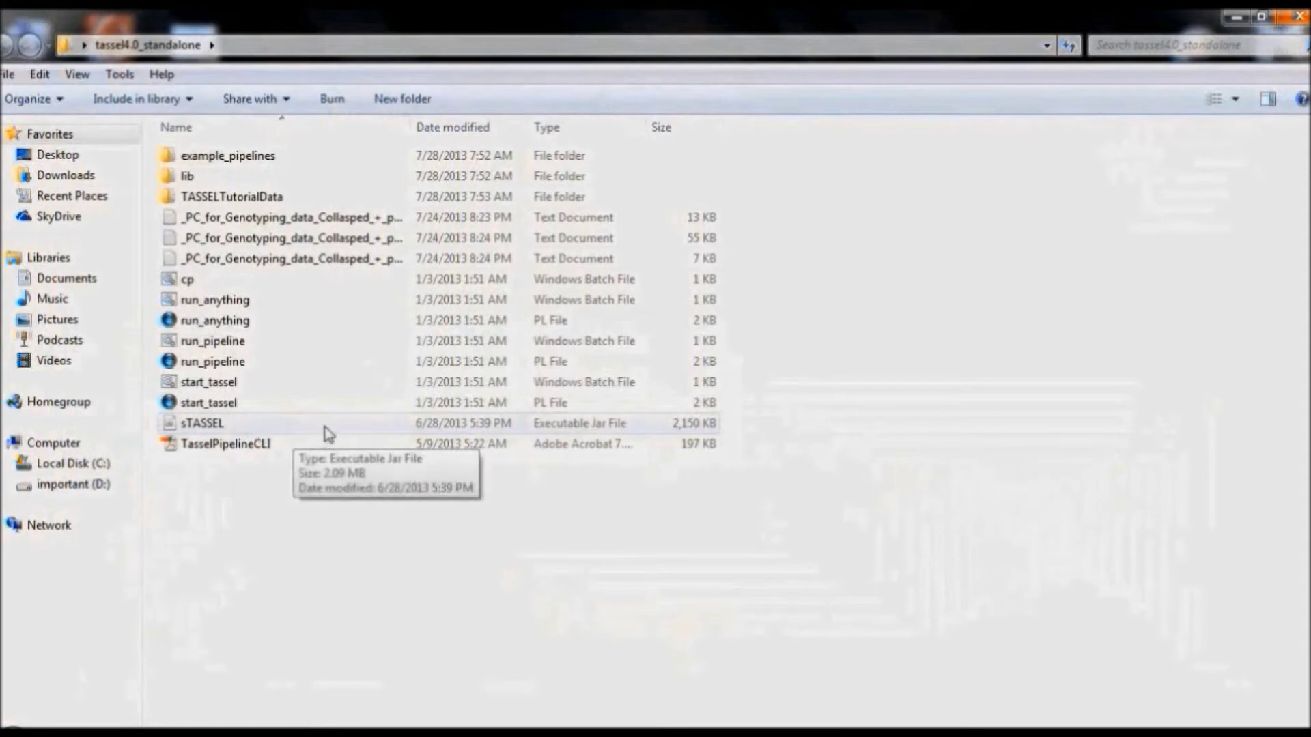
# Launch sTASSEL from the tassel4.0_standalone folder.
pyautogui.click(421, 428)
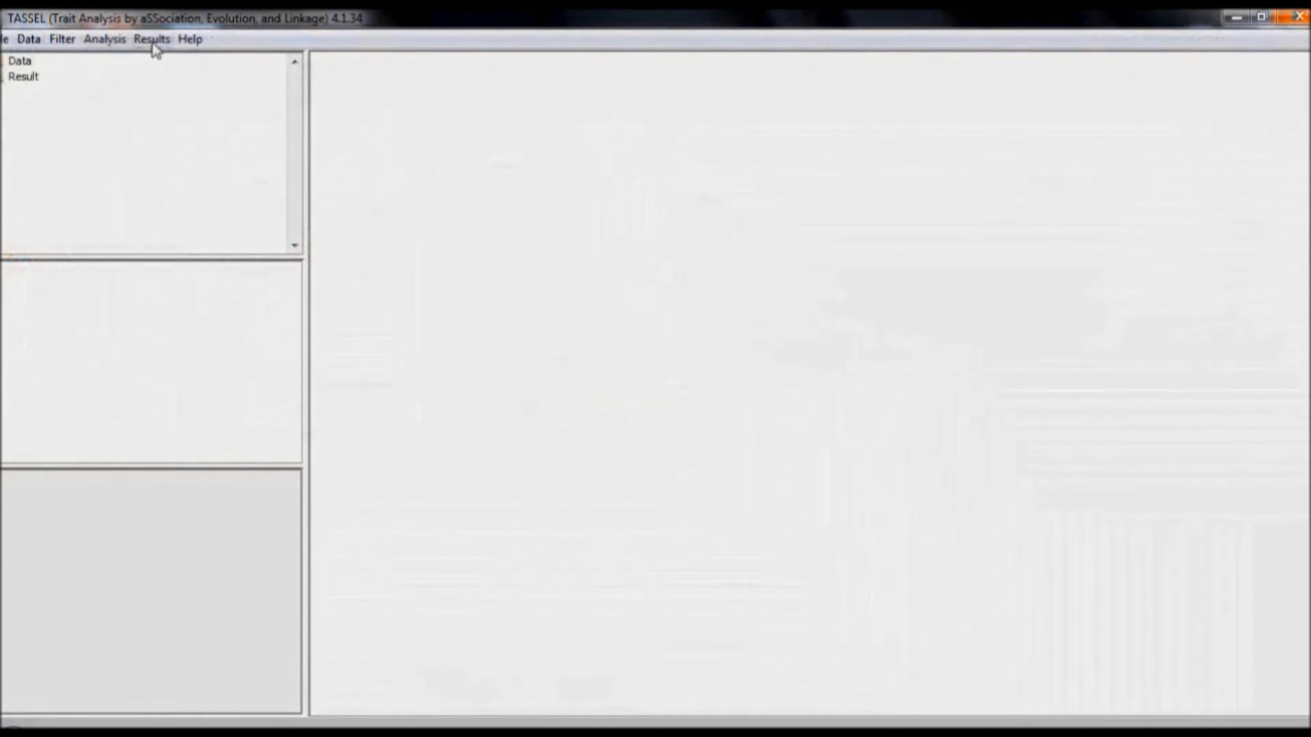
# Load the phenotype and genotype files from the Desktop together via File > Open.
pyautogui.click(35, 39)
pyautogui.click(62, 39)
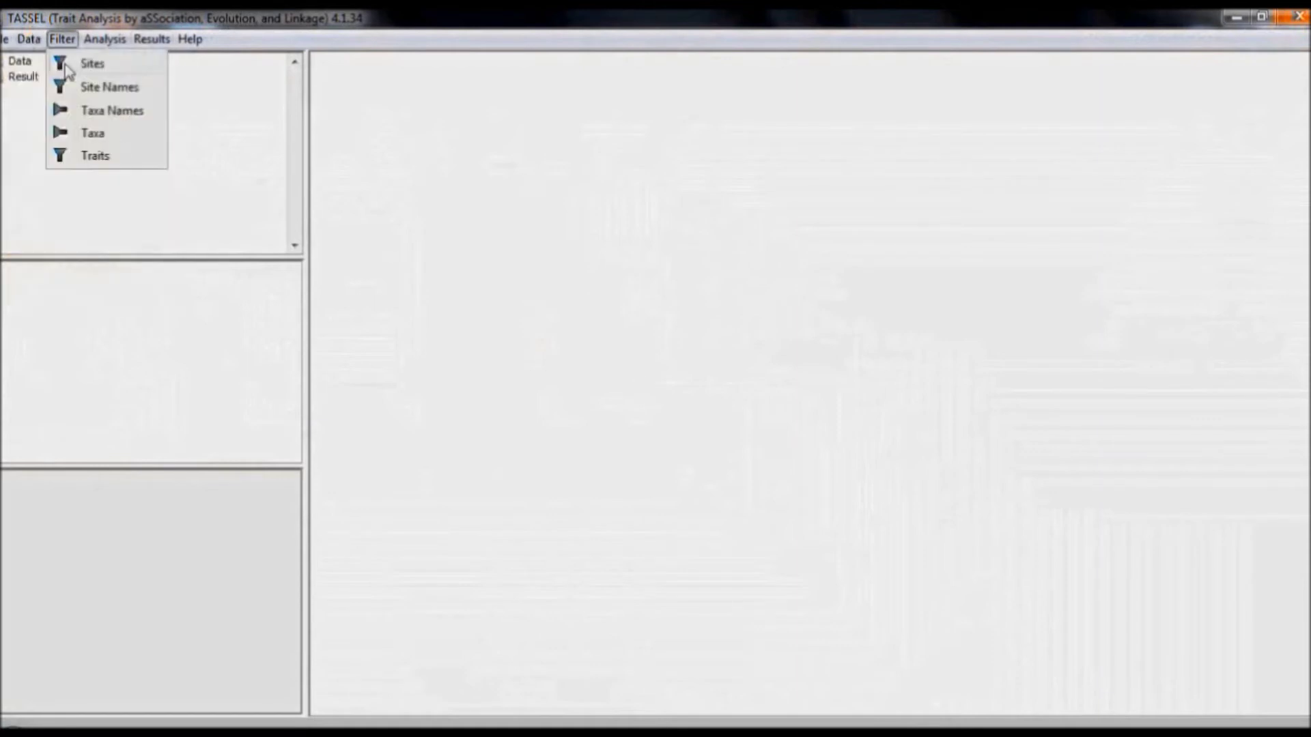
pyautogui.click(30, 42)
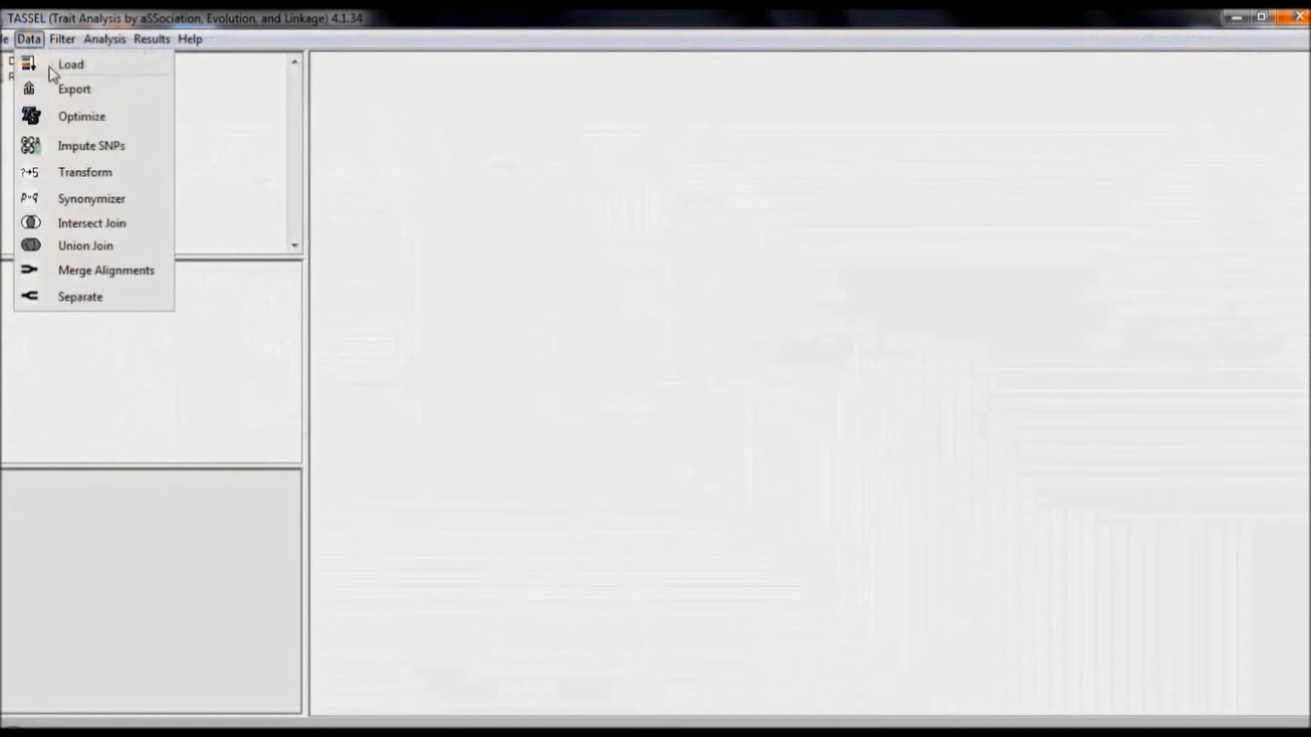
pyautogui.click(55, 66)
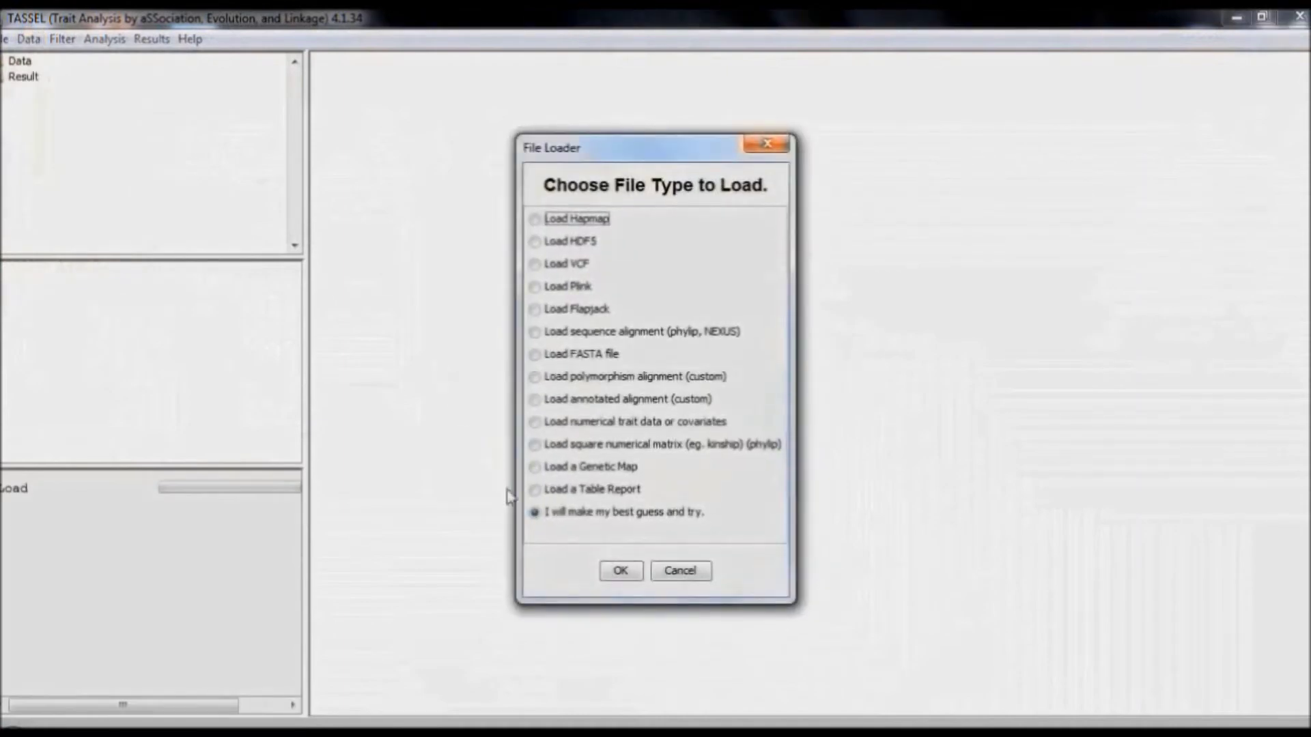
pyautogui.click(620, 571)
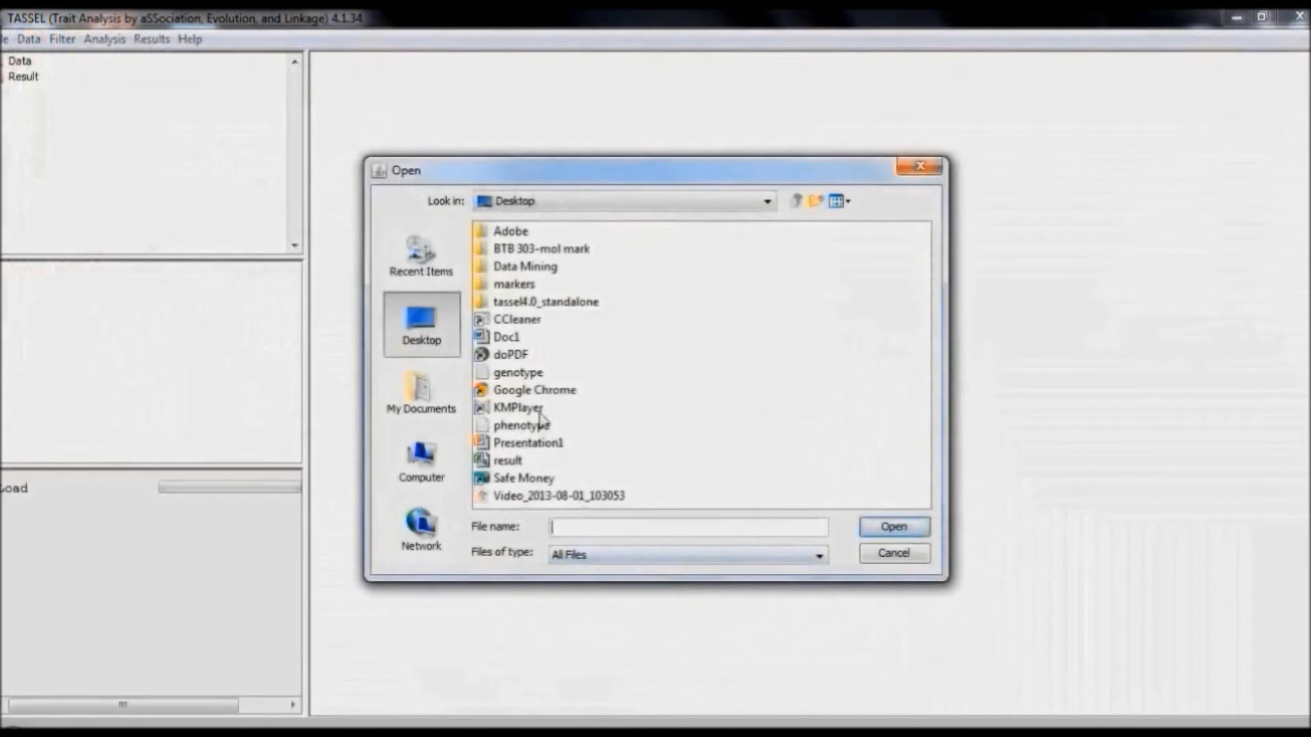
pyautogui.click(538, 428)
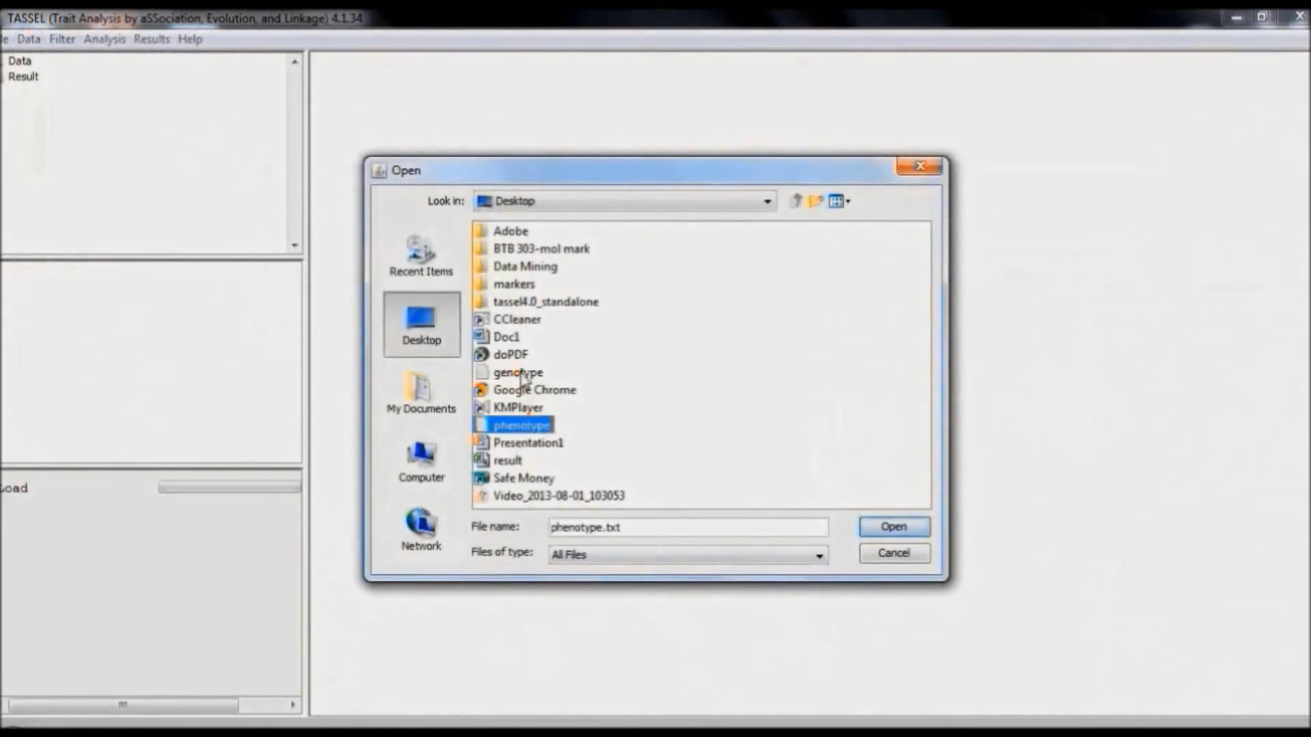
pyautogui.keyDown('ctrl'); pyautogui.click(520, 374); pyautogui.keyUp('ctrl')
pyautogui.click(894, 529)
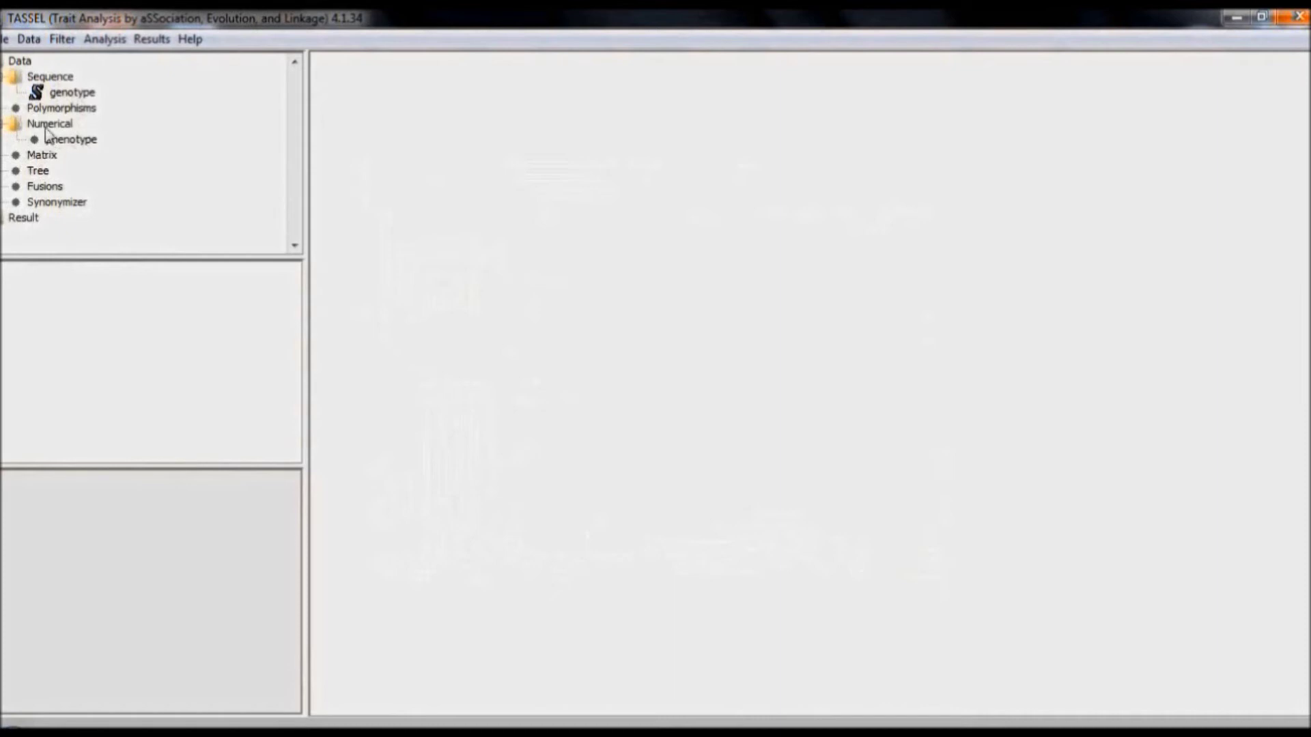
# Transform genotype into a numerical dataset with Collapse Non Major Alleles.
pyautogui.click(64, 97)
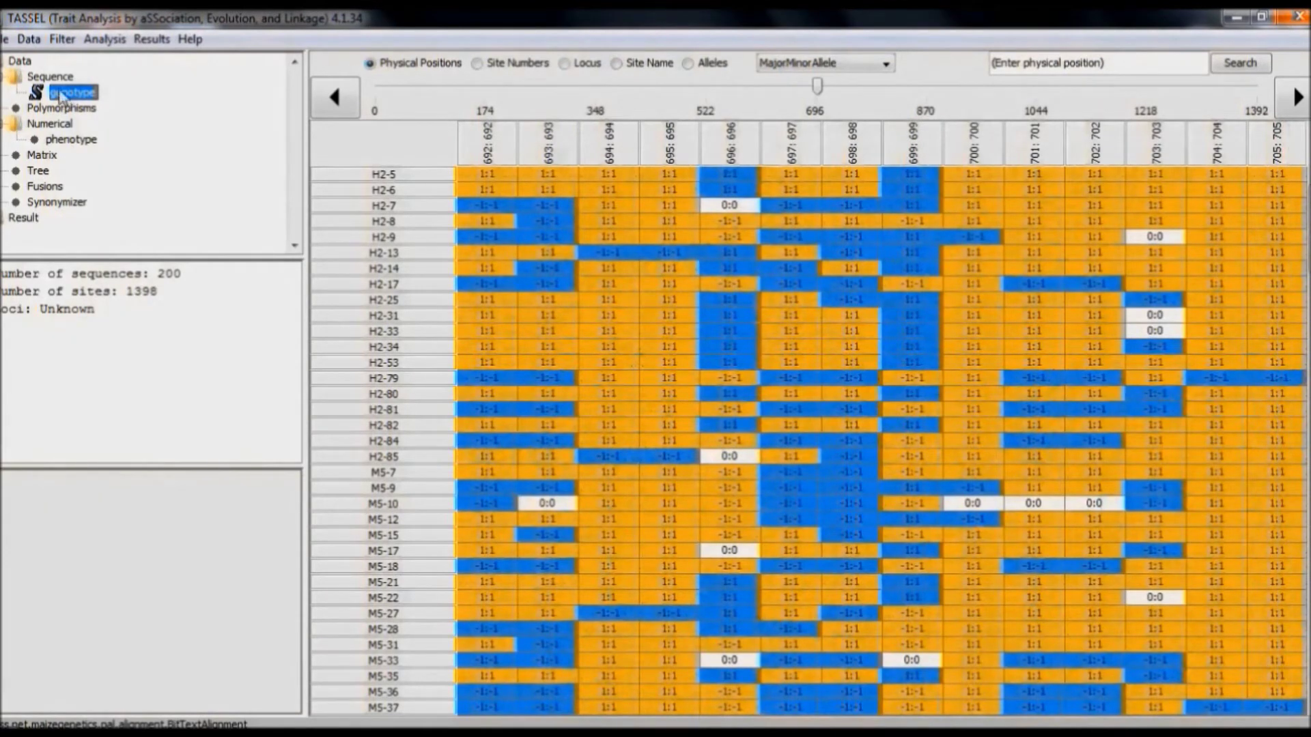
pyautogui.click(29, 40)
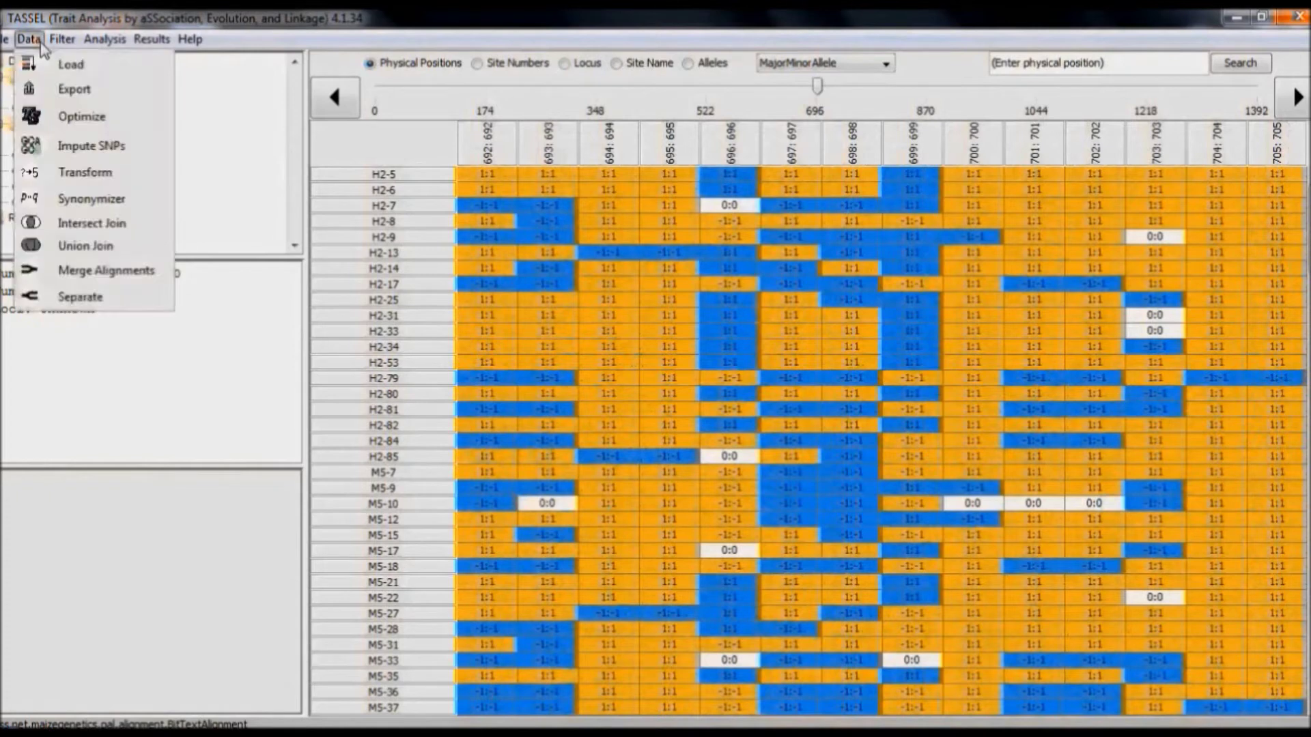
pyautogui.click(78, 175)
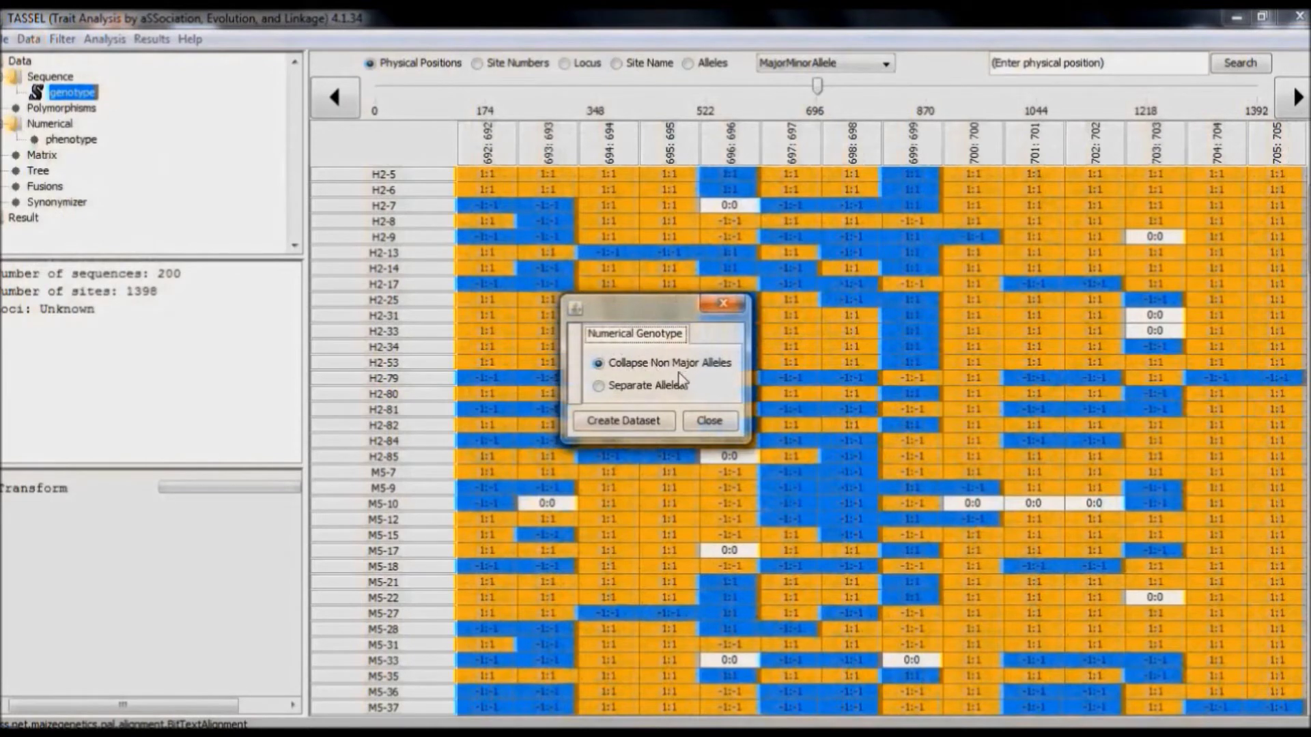
pyautogui.click(645, 422)
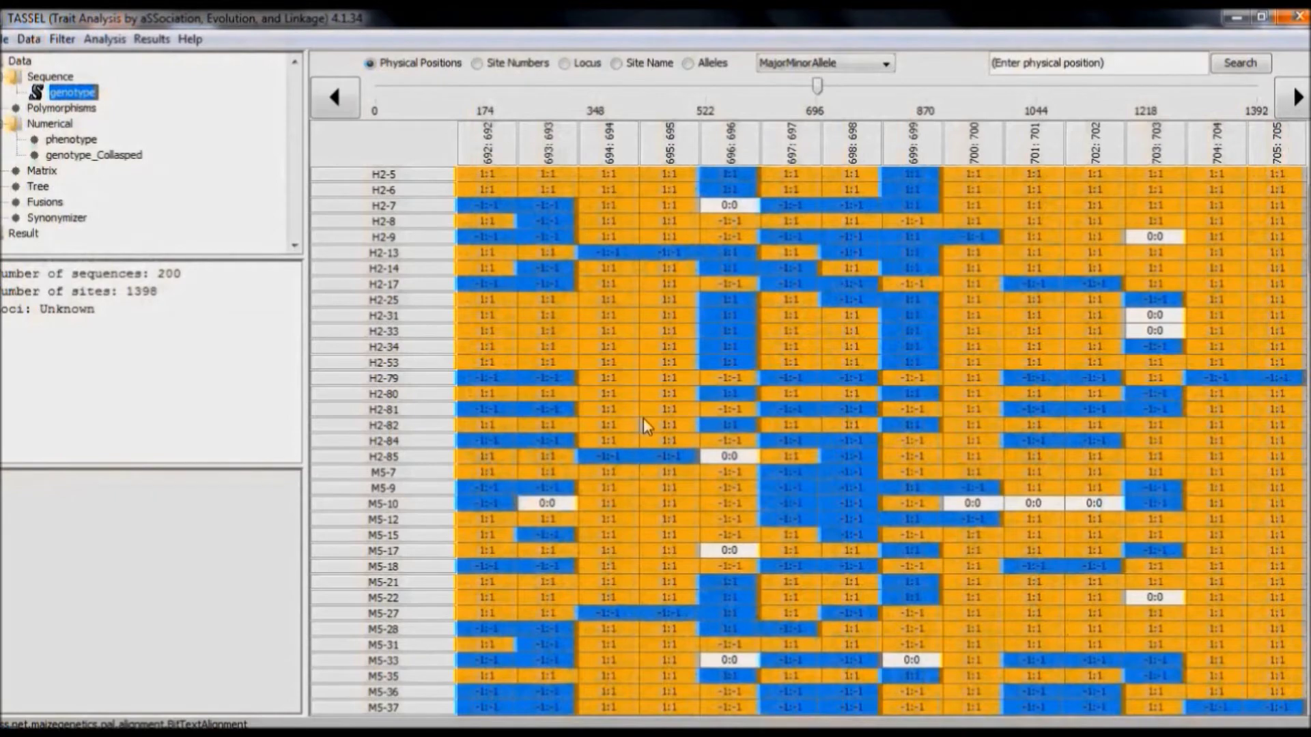
# Run a PCA on genotype_Collasped with 2 components through Data > Transform.
pyautogui.click(129, 155)
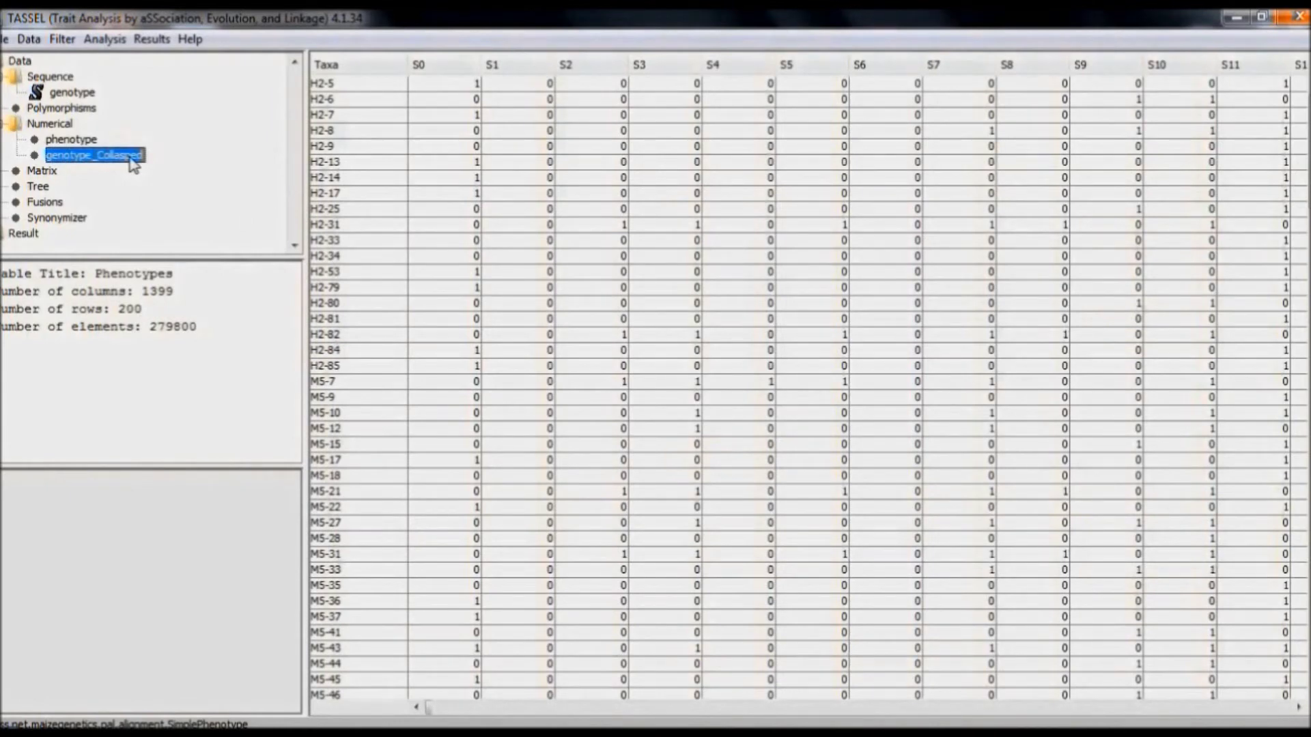
pyautogui.click(33, 41)
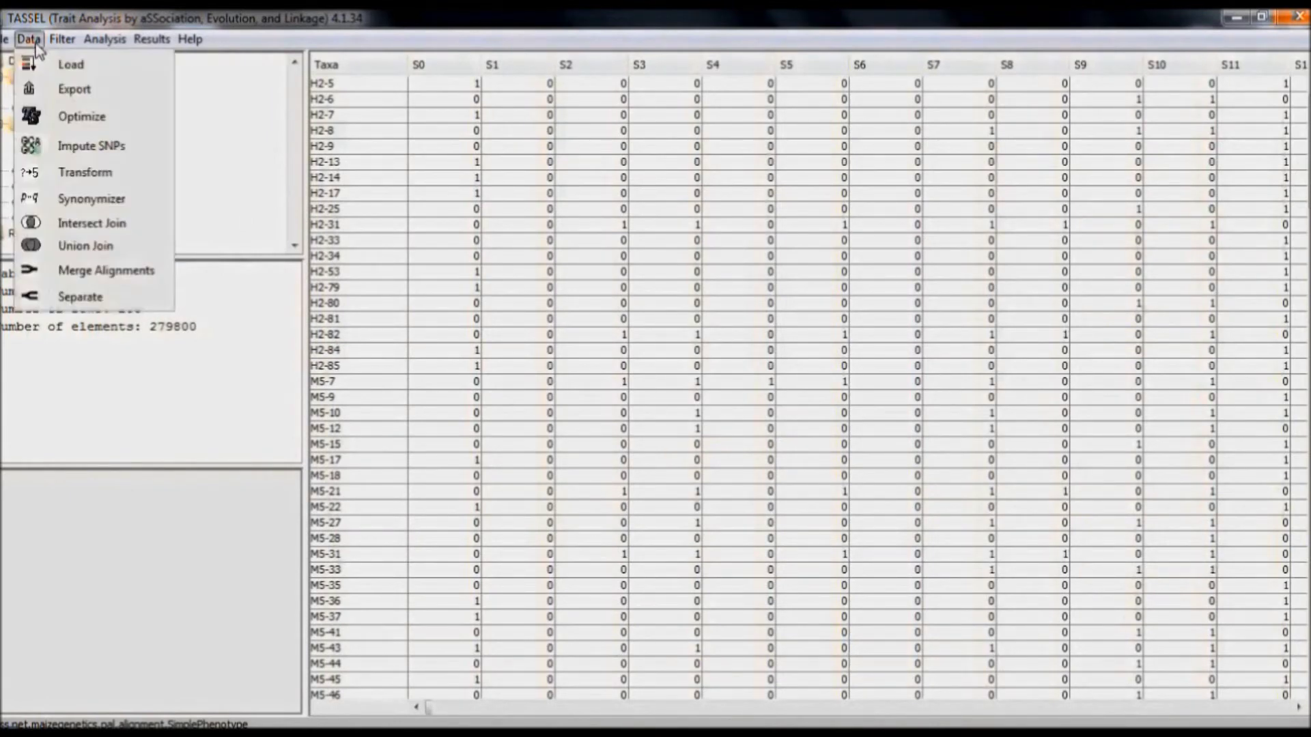
pyautogui.click(76, 174)
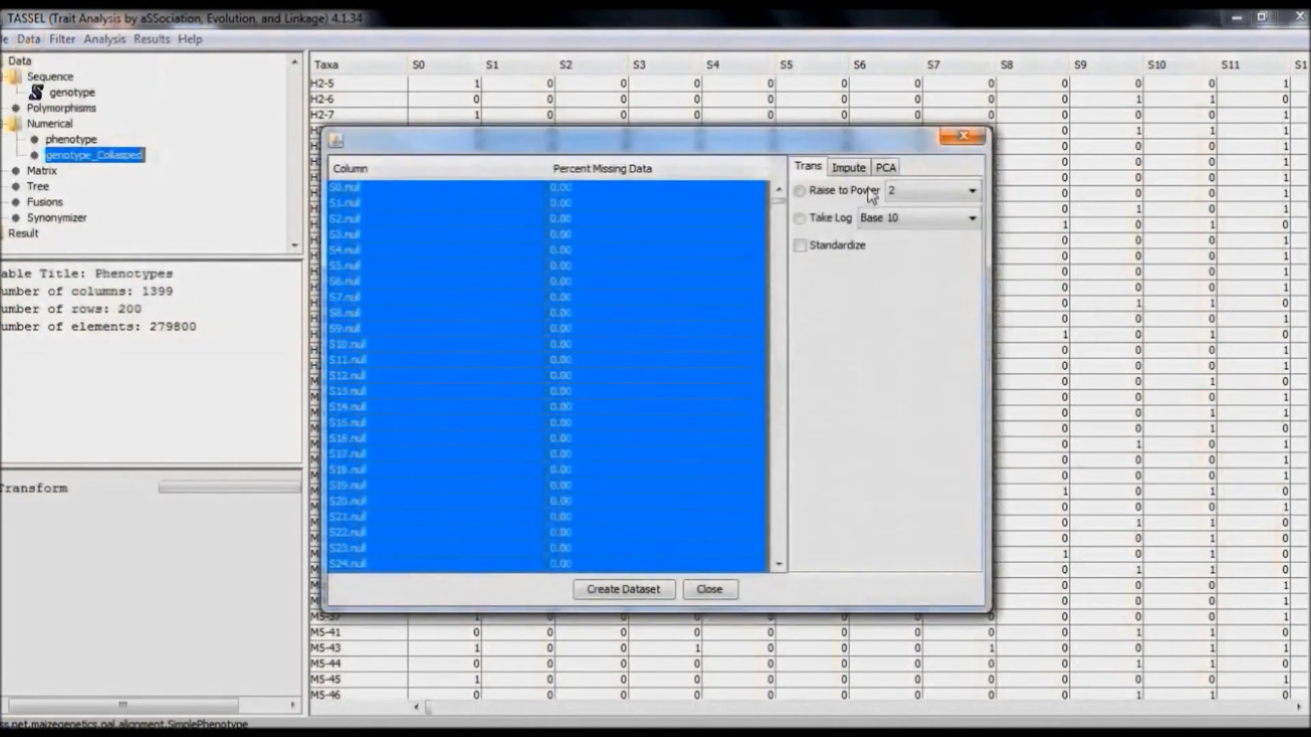
pyautogui.click(885, 167)
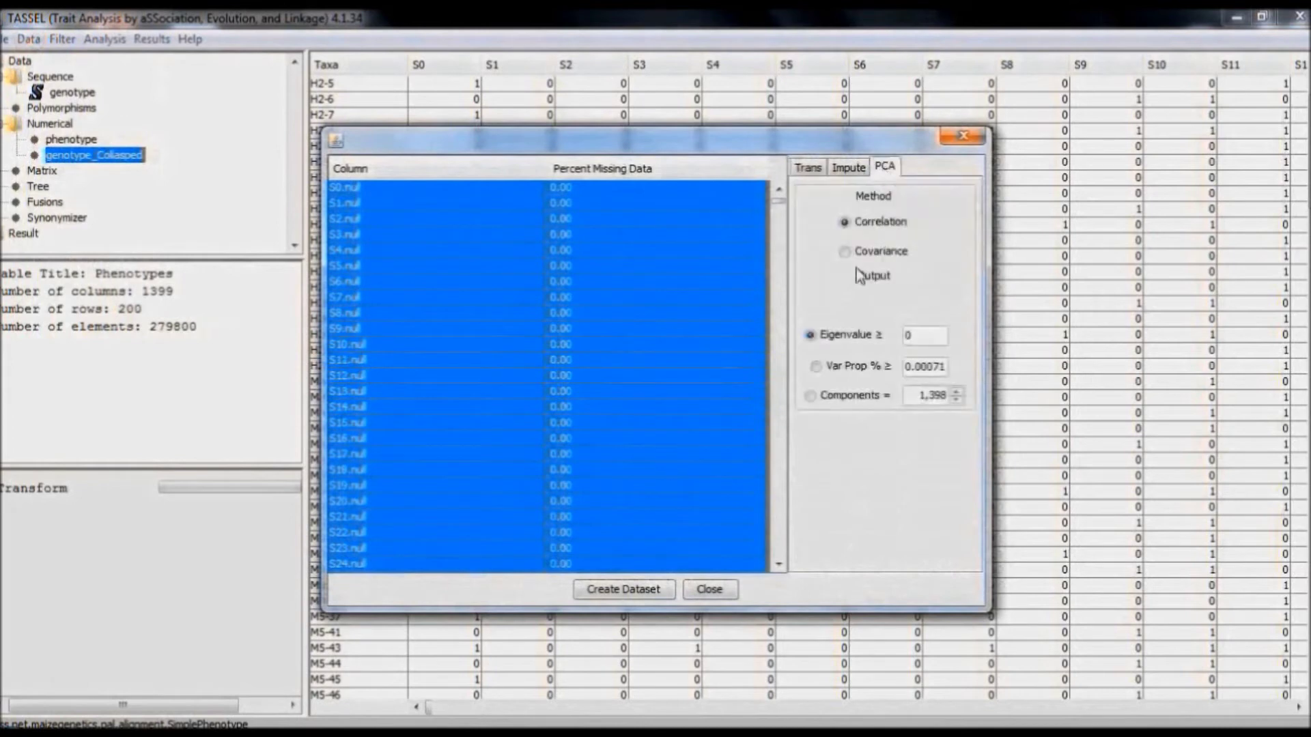
pyautogui.click(812, 399)
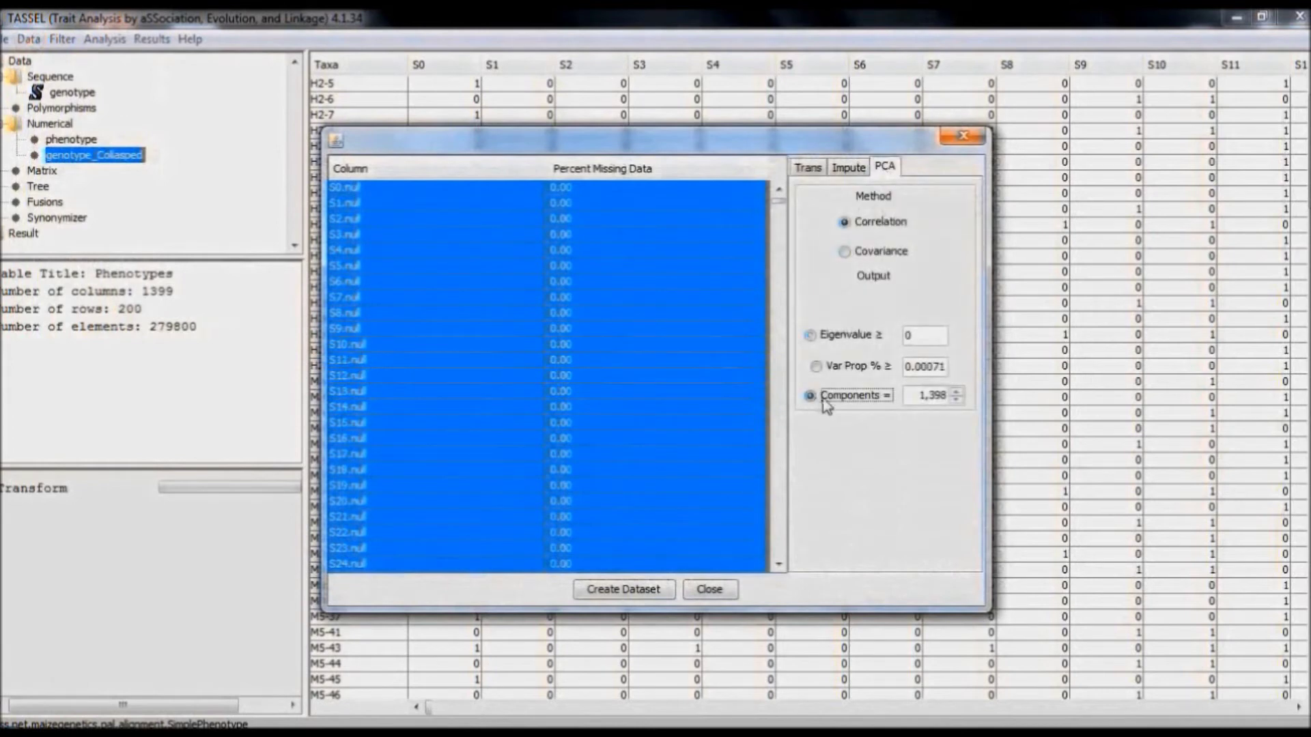
pyautogui.click(944, 398)
pyautogui.press('Delete')
pyautogui.press('Delete')
pyautogui.press('Delete')
pyautogui.press('Delete')
pyautogui.press('Delete')
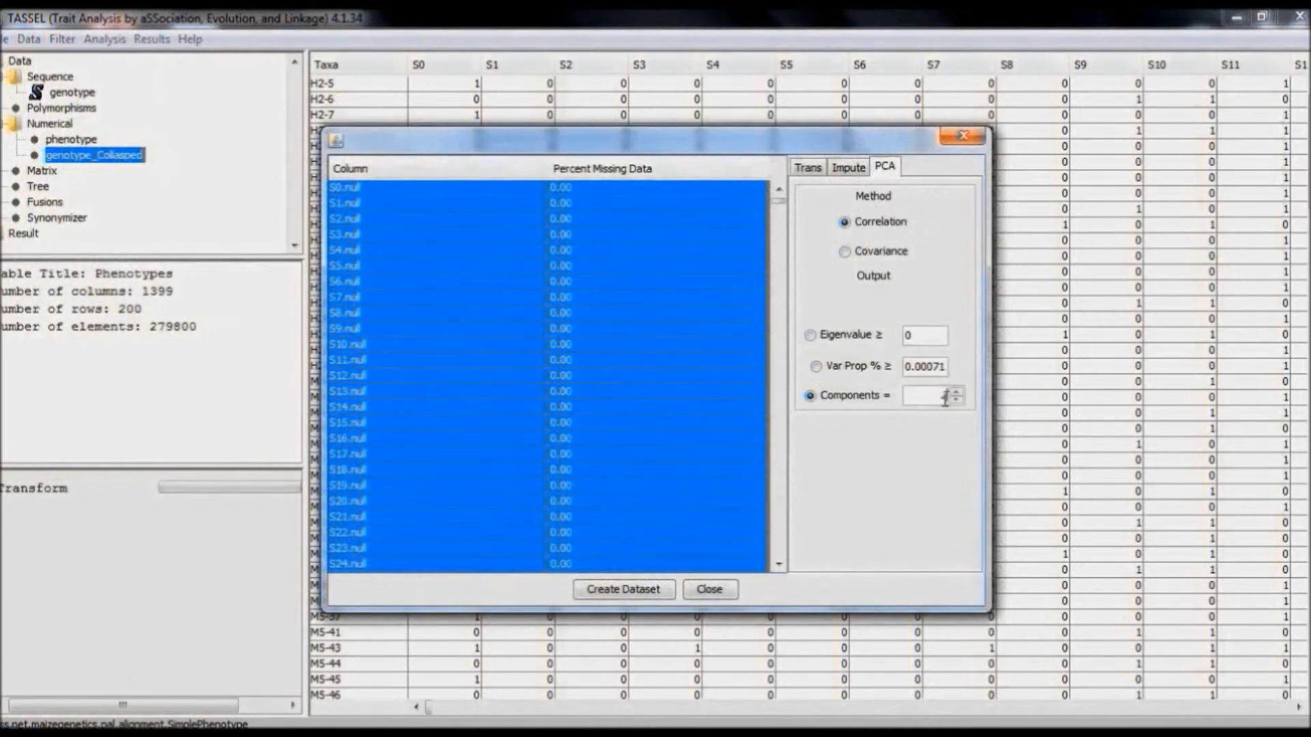
pyautogui.write('2')
pyautogui.click(662, 595)
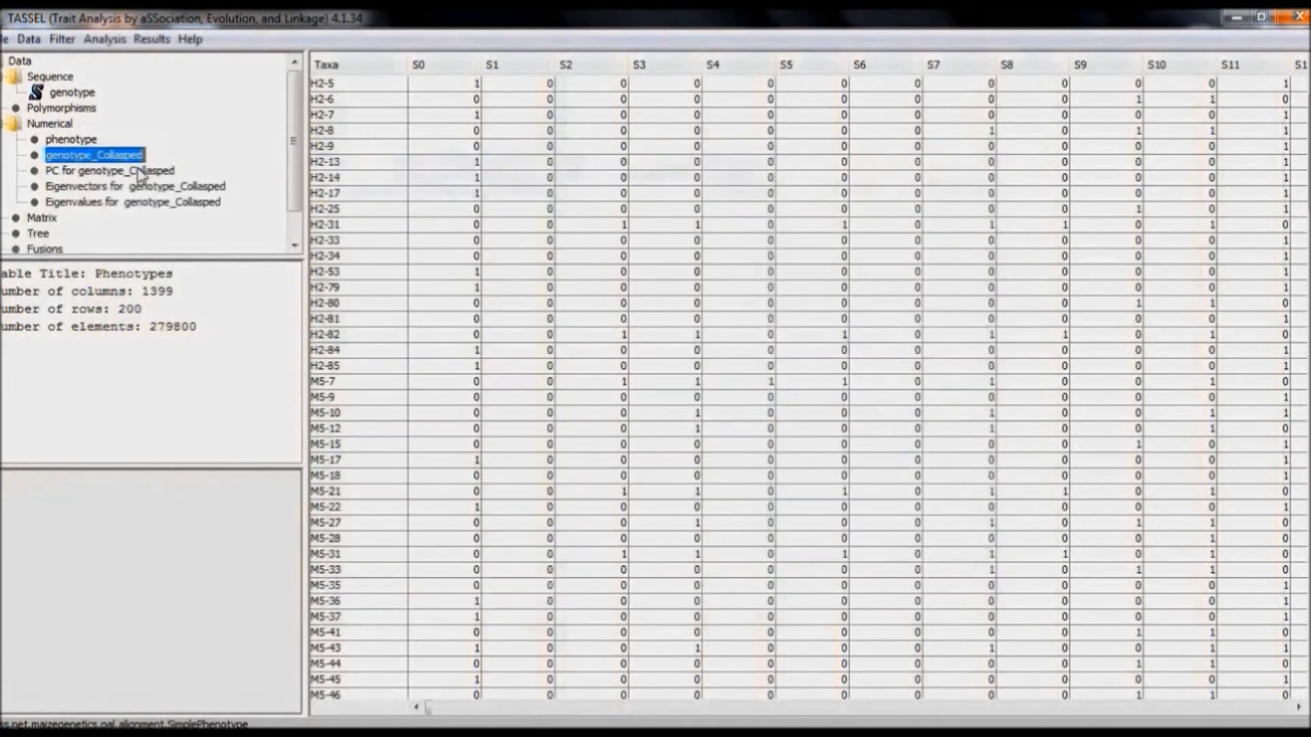
# Intersect-join PC for genotype_Collasped, phenotype and genotype, then view the joined table.
pyautogui.click(102, 172)
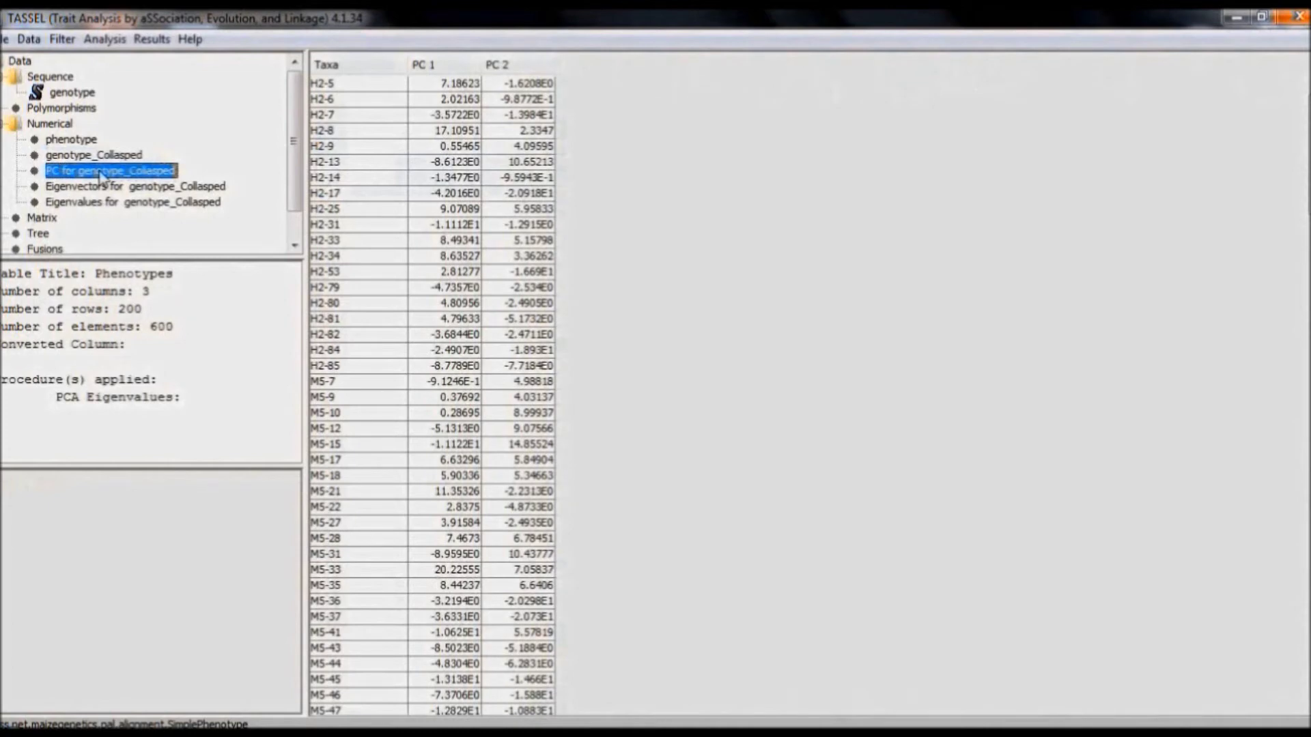
pyautogui.keyDown('ctrl'); pyautogui.click(91, 140); pyautogui.keyUp('ctrl')
pyautogui.keyDown('ctrl'); pyautogui.click(72, 92); pyautogui.keyUp('ctrl')
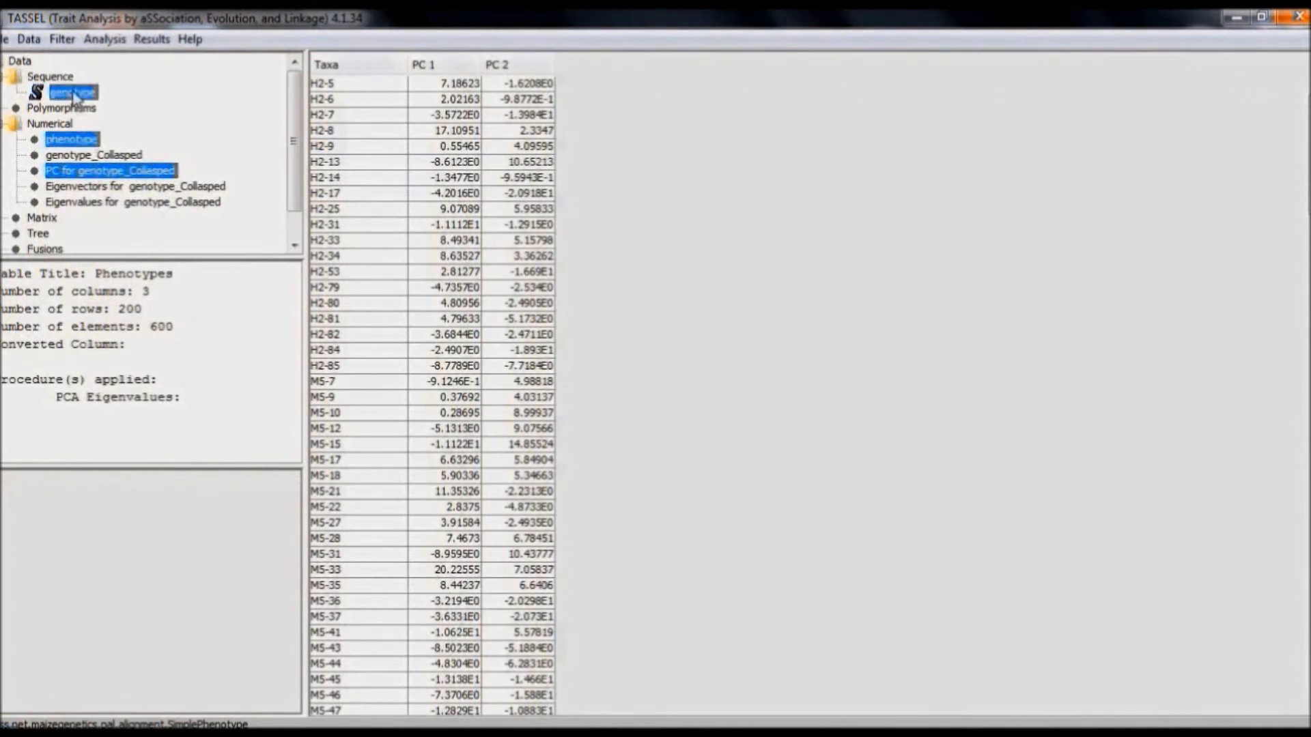
pyautogui.click(29, 40)
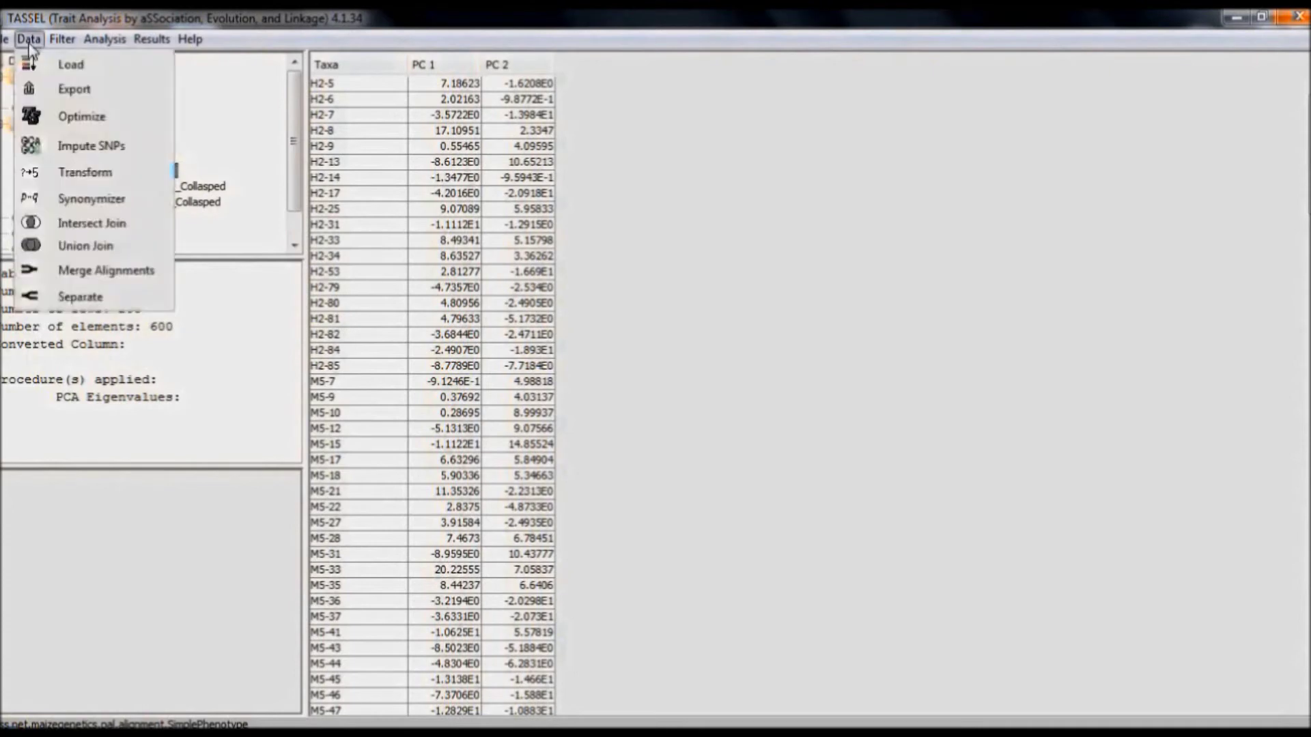
pyautogui.click(50, 222)
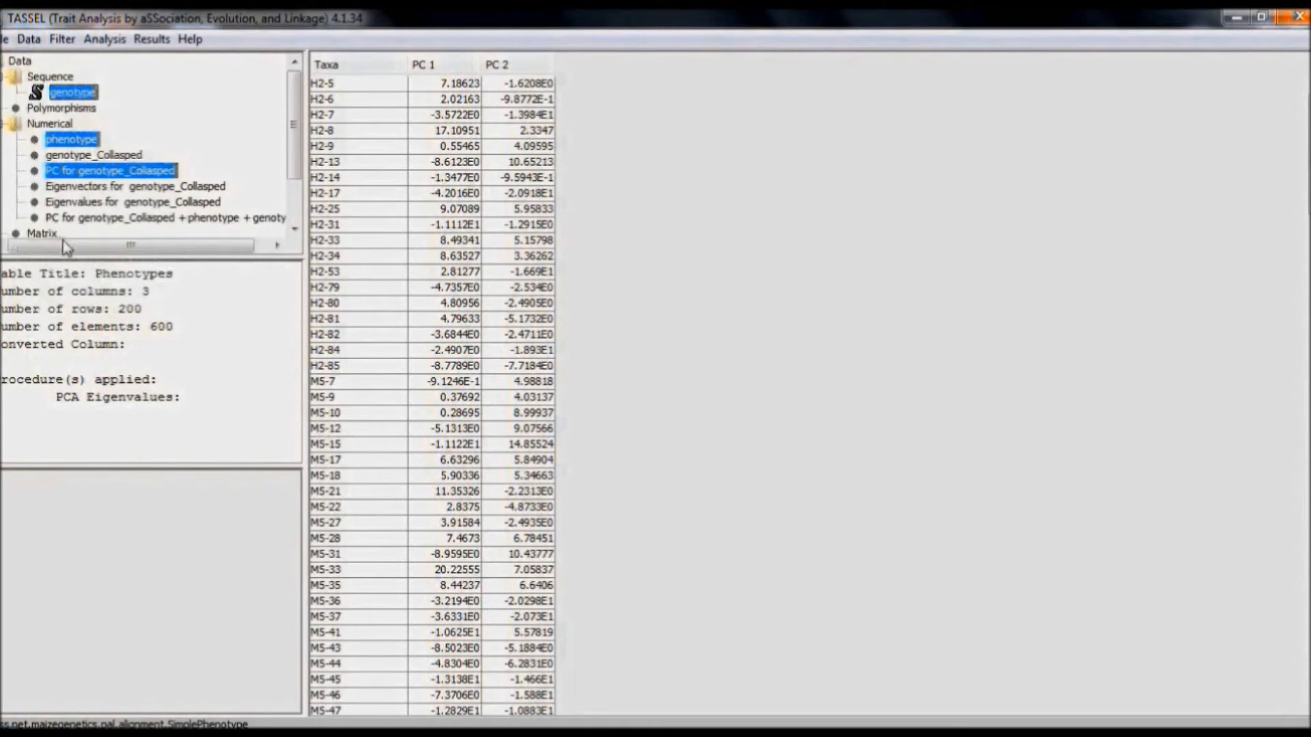
pyautogui.moveTo(66, 249); pyautogui.dragTo(81, 250)
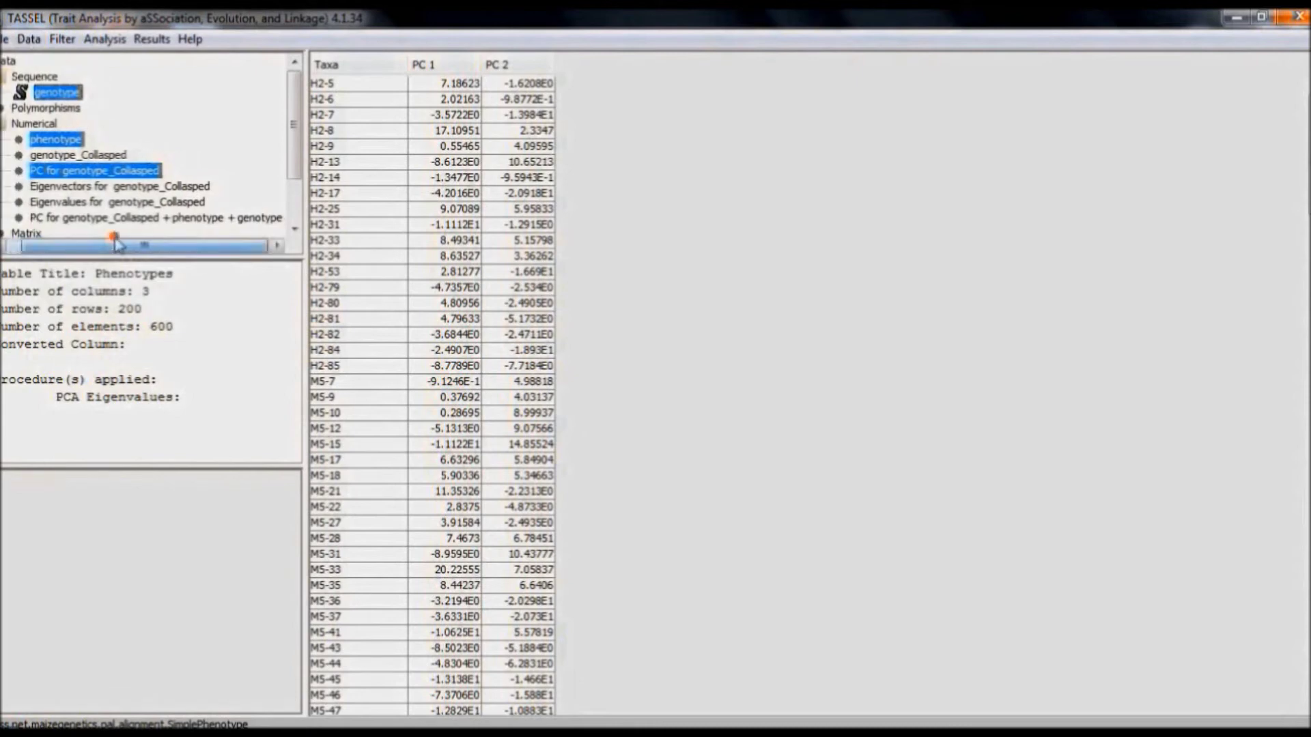
pyautogui.click(95, 219)
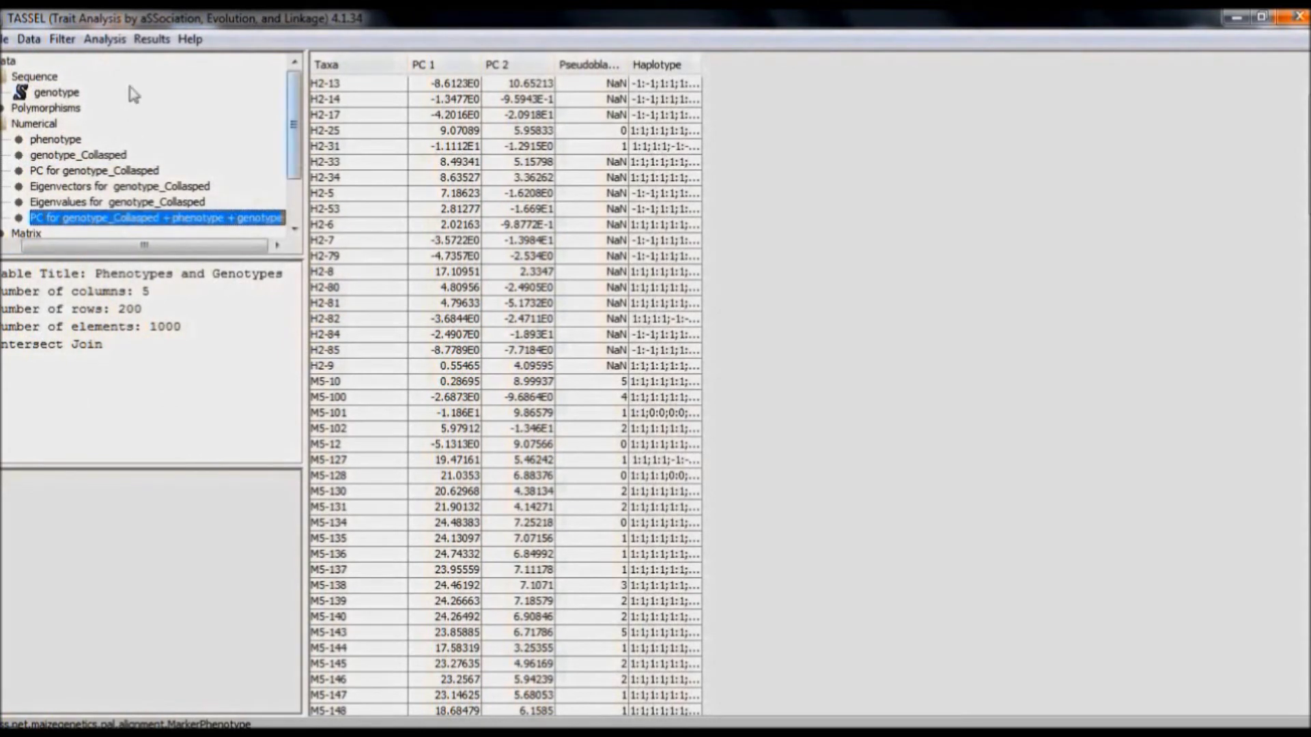
# Run a GLM on the joined dataset with marker permutation test, keeping output in memory.
pyautogui.click(105, 41)
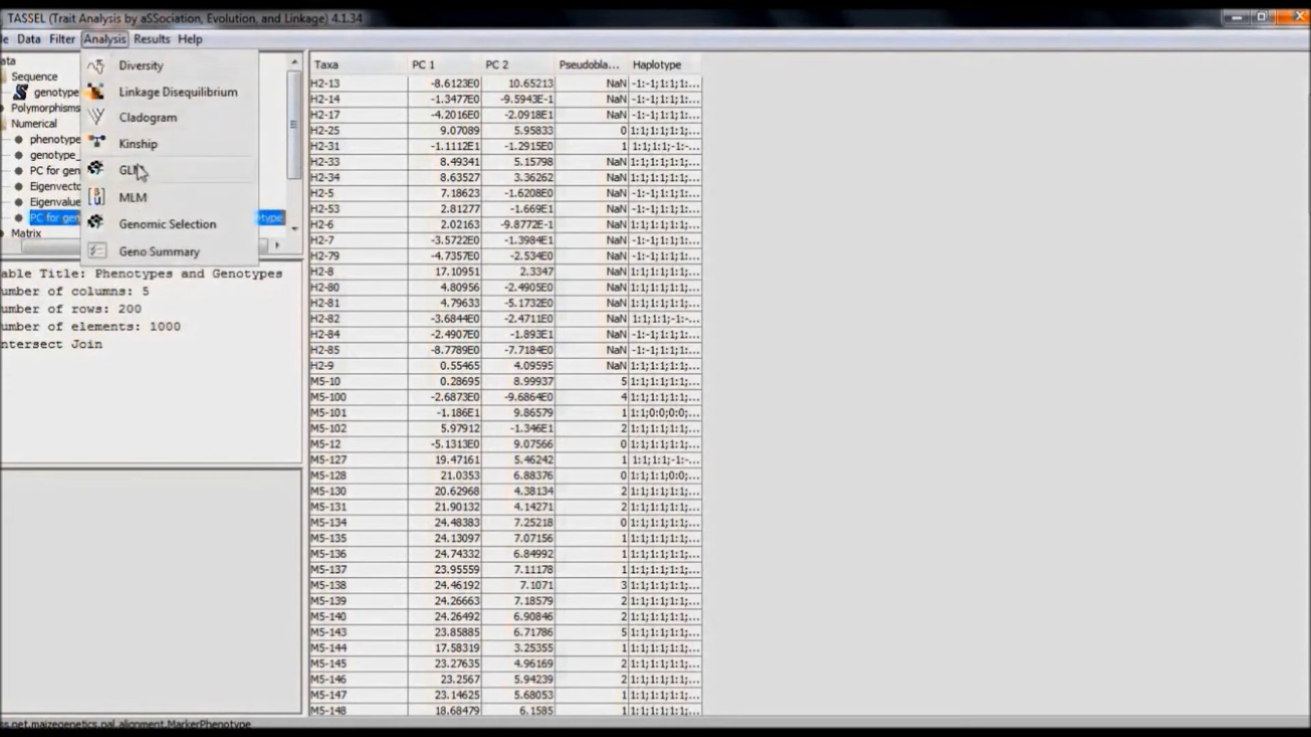
pyautogui.click(139, 172)
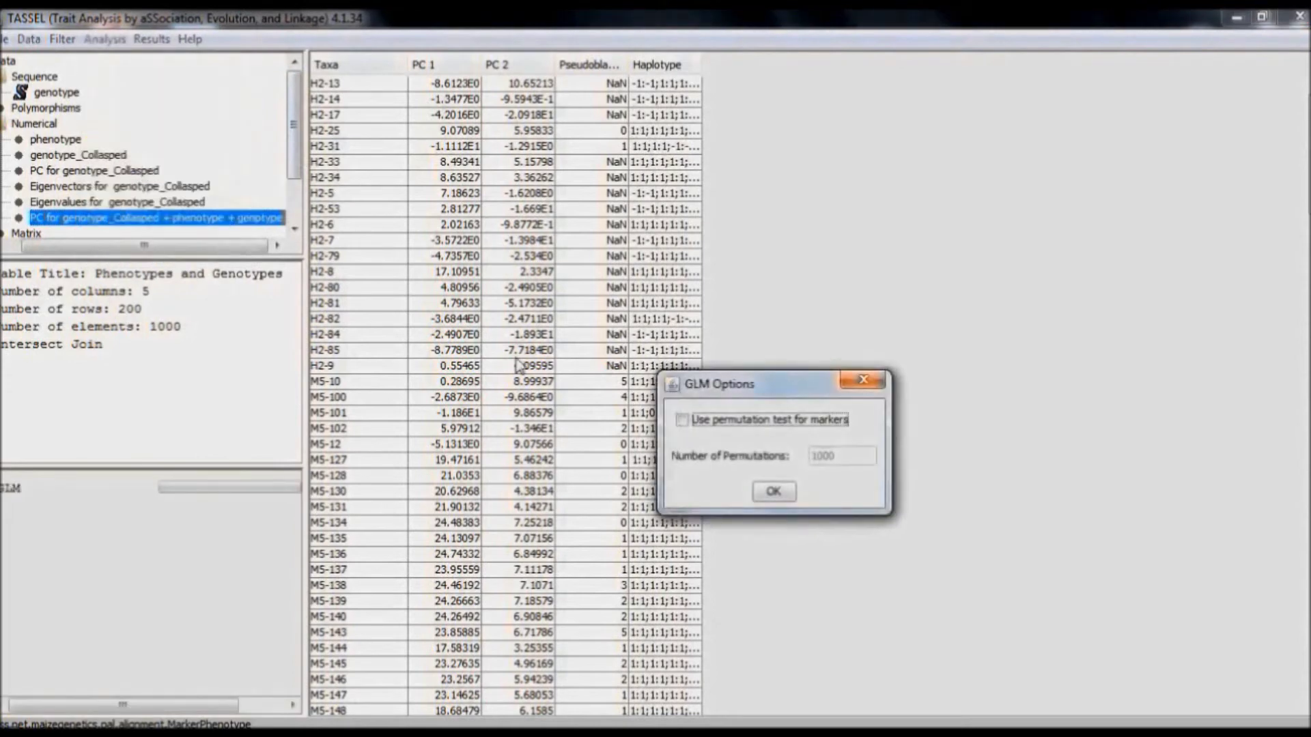
pyautogui.click(681, 421)
pyautogui.click(773, 493)
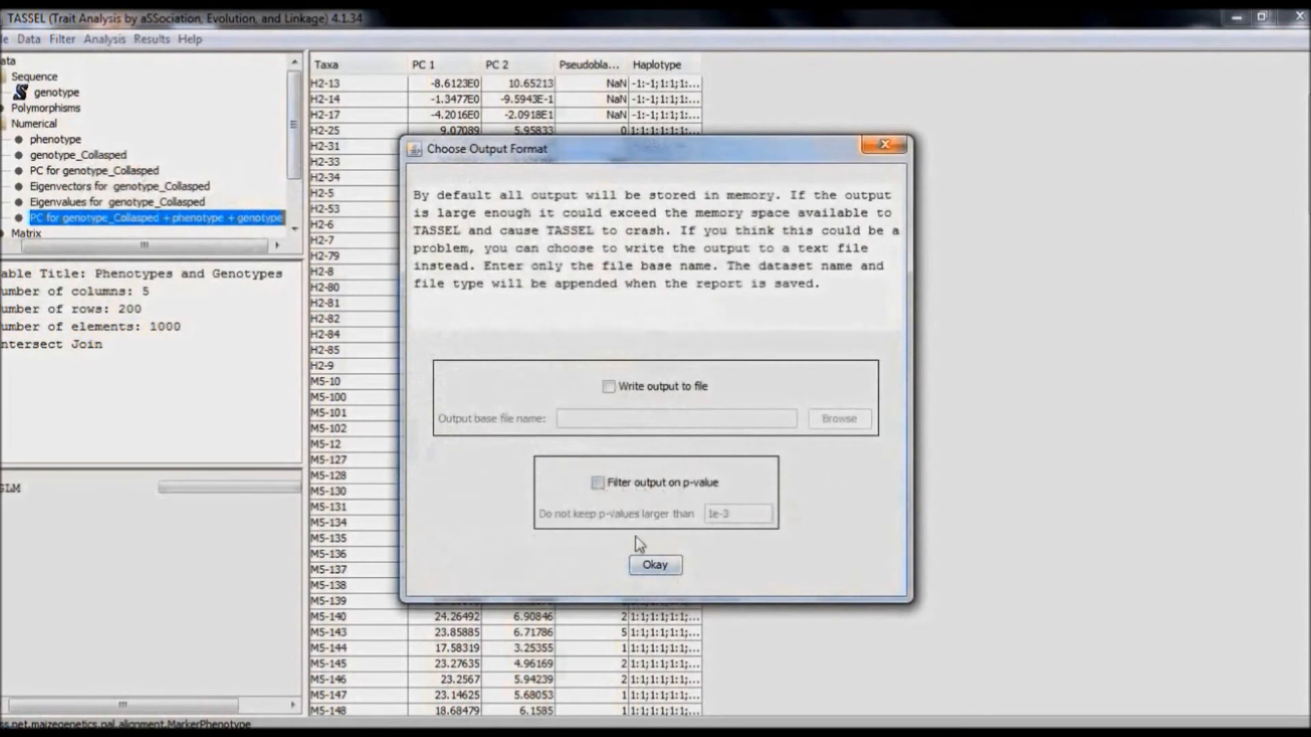
pyautogui.click(660, 567)
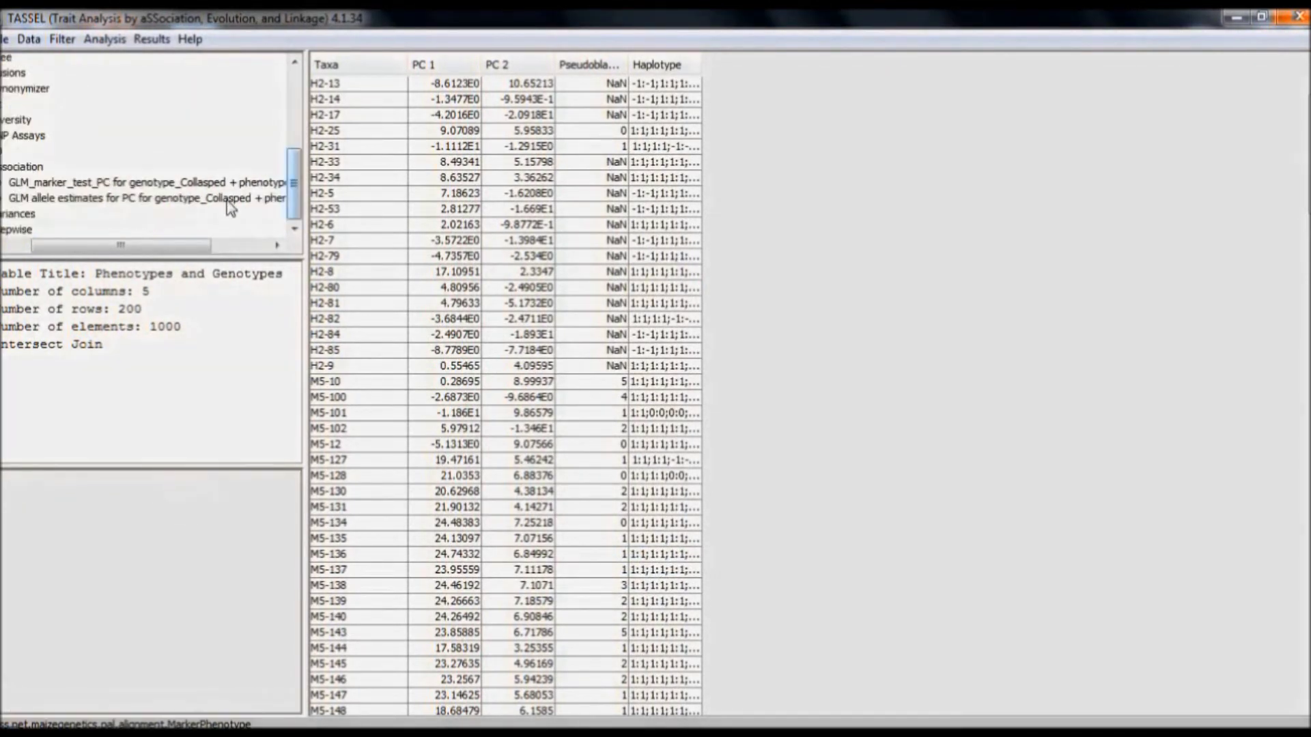
# Display the GLM_marker_test results as a table via Results > Table.
pyautogui.click(39, 189)
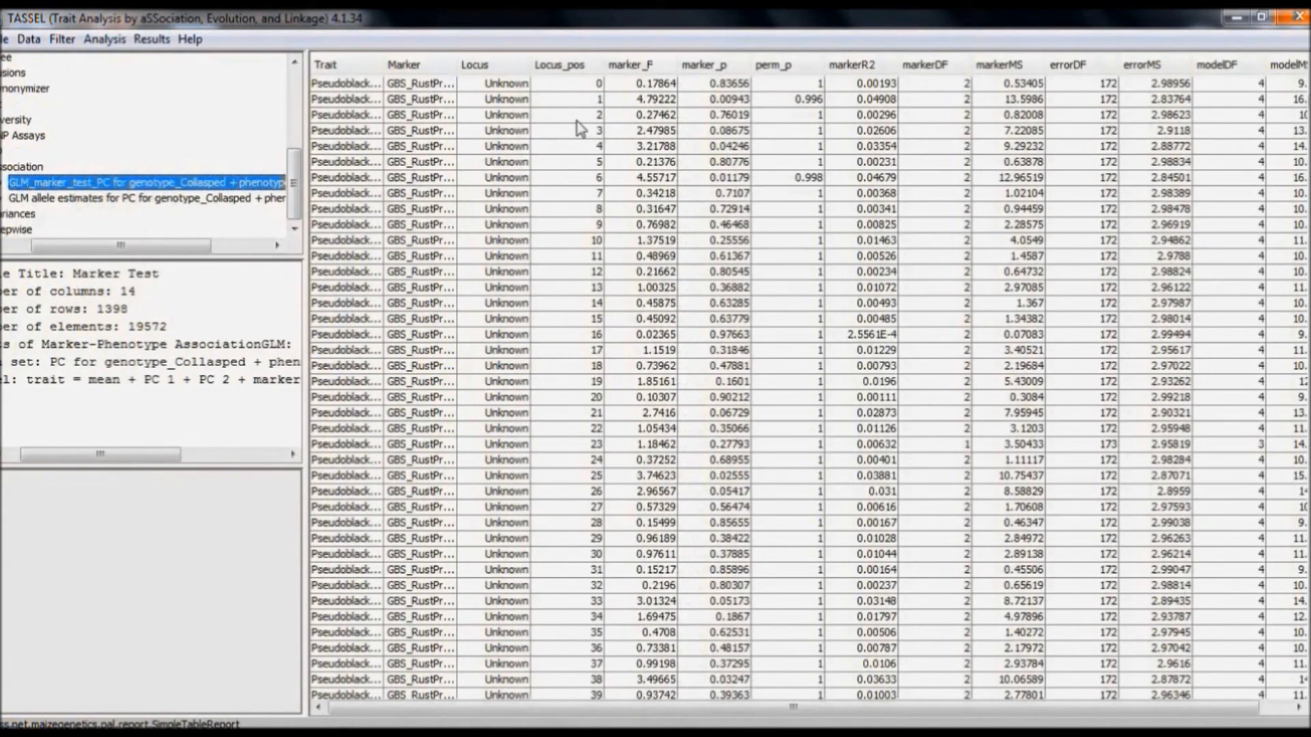
pyautogui.click(152, 41)
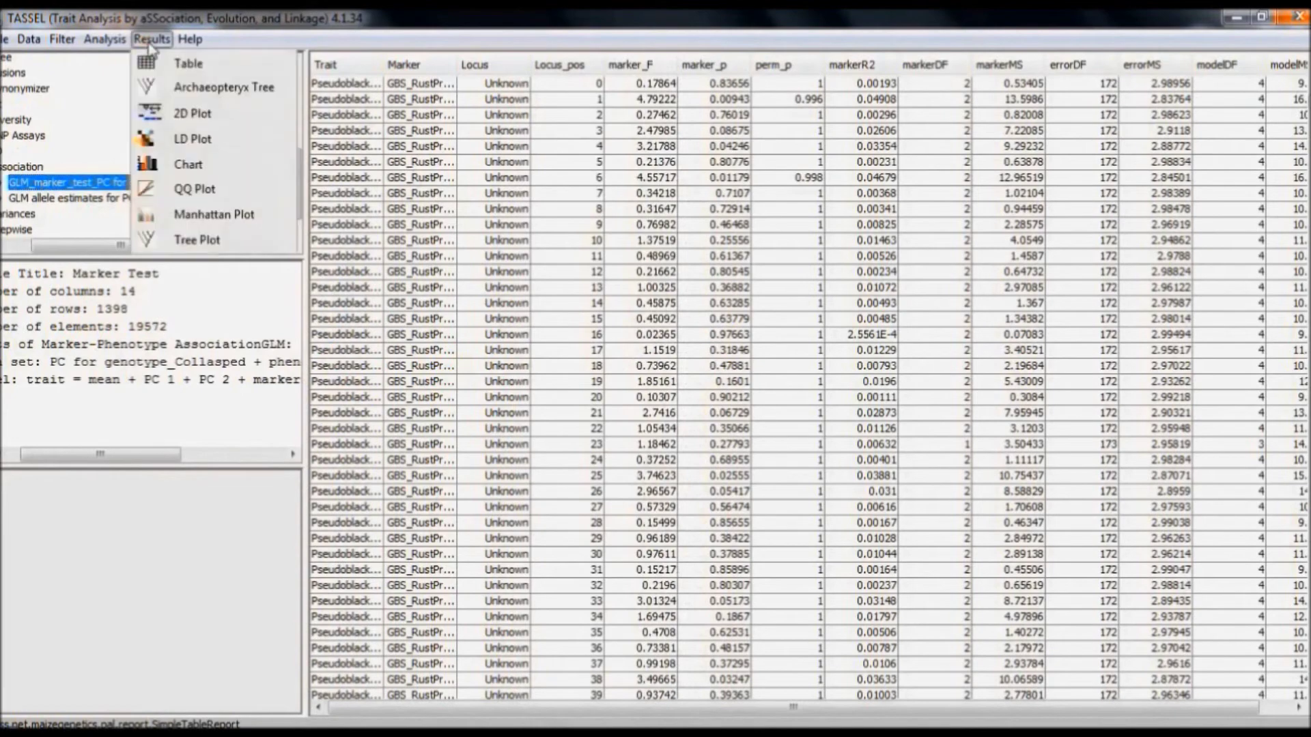
pyautogui.click(169, 65)
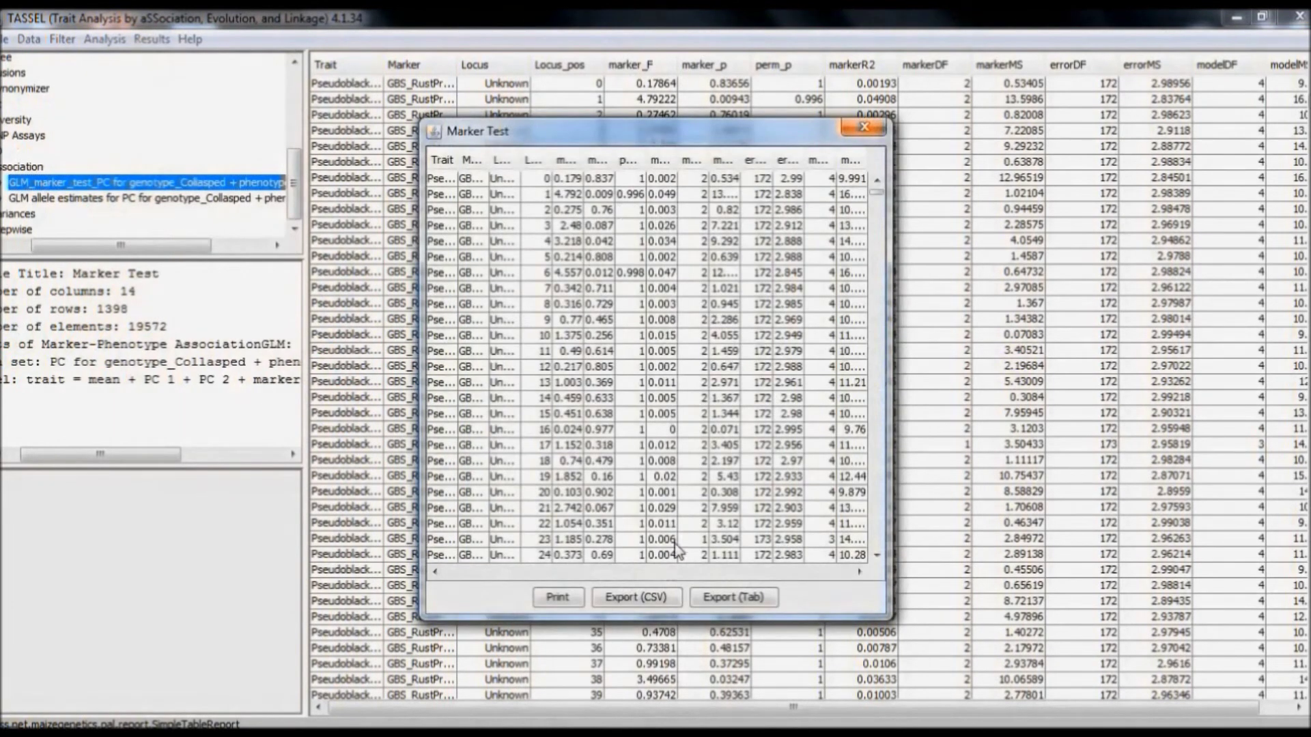
# Export the Marker Test table as a CSV named 'result' on the Desktop.
pyautogui.click(660, 598)
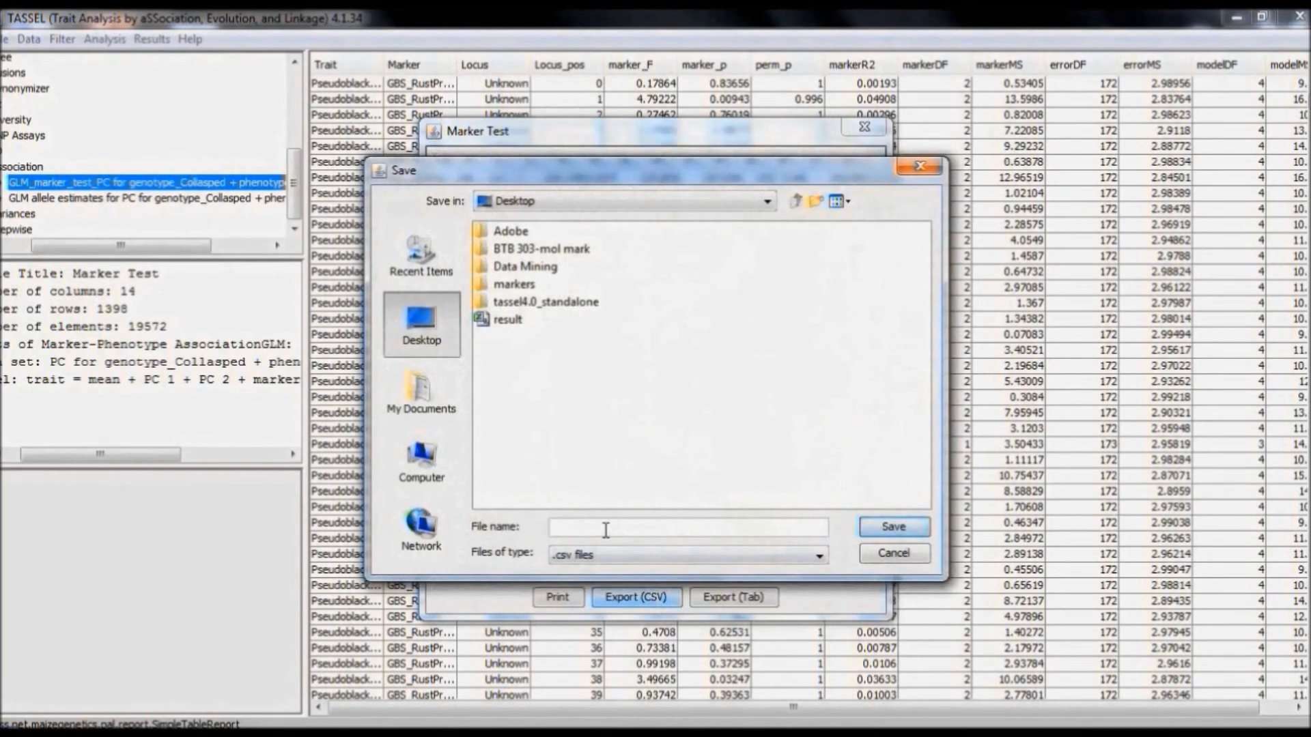
pyautogui.write('result')
pyautogui.click(871, 533)
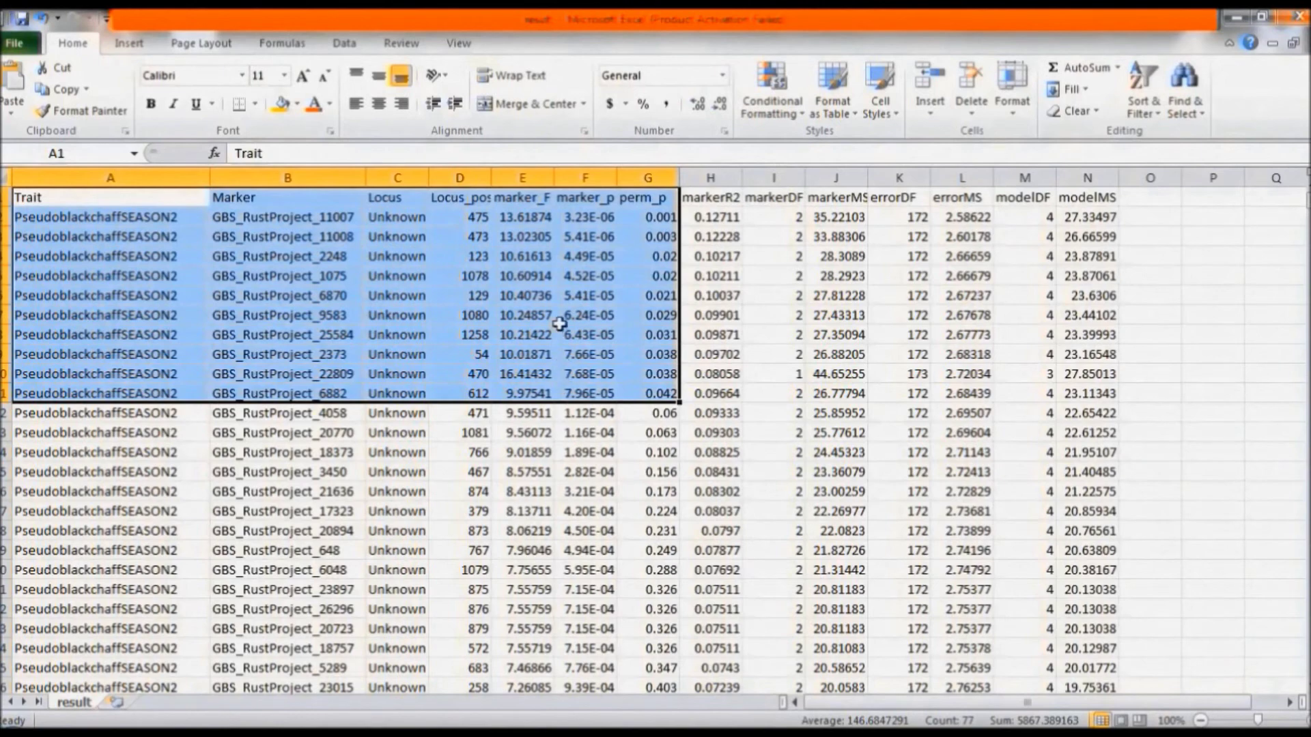
pyautogui.click(585, 199)
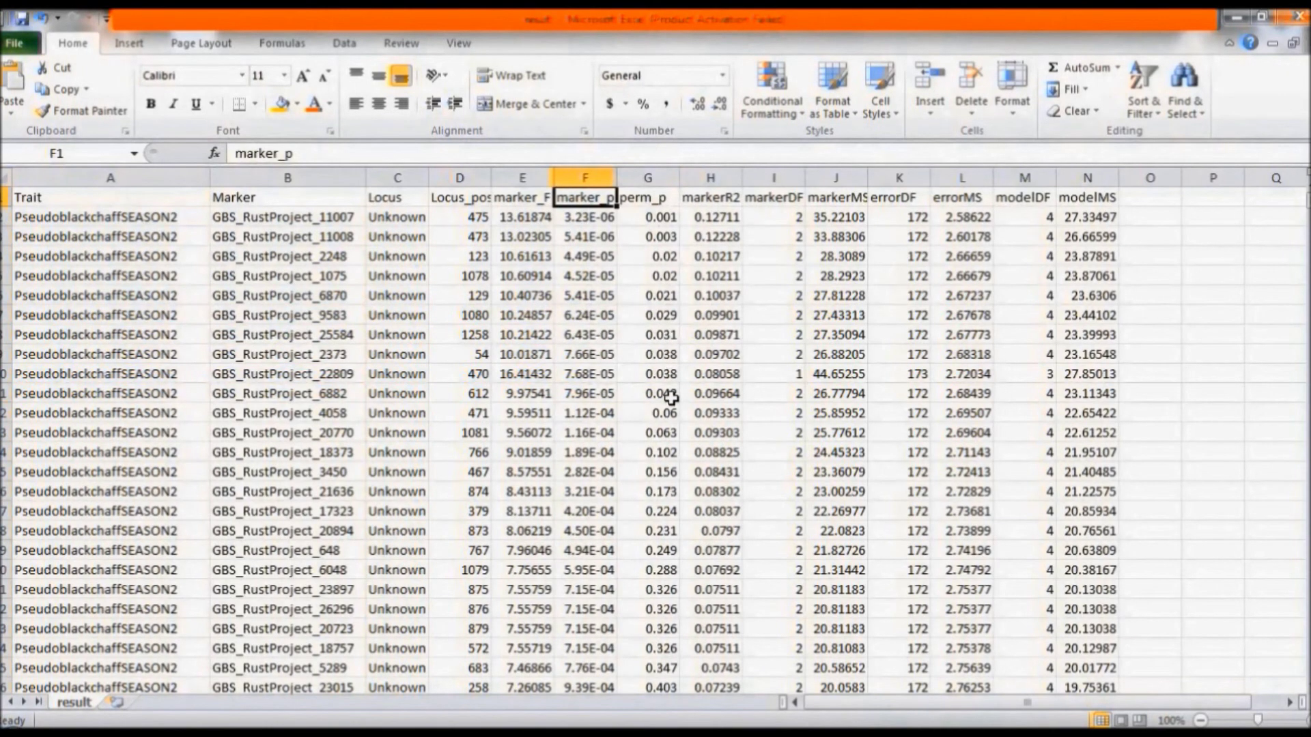
pyautogui.click(589, 216)
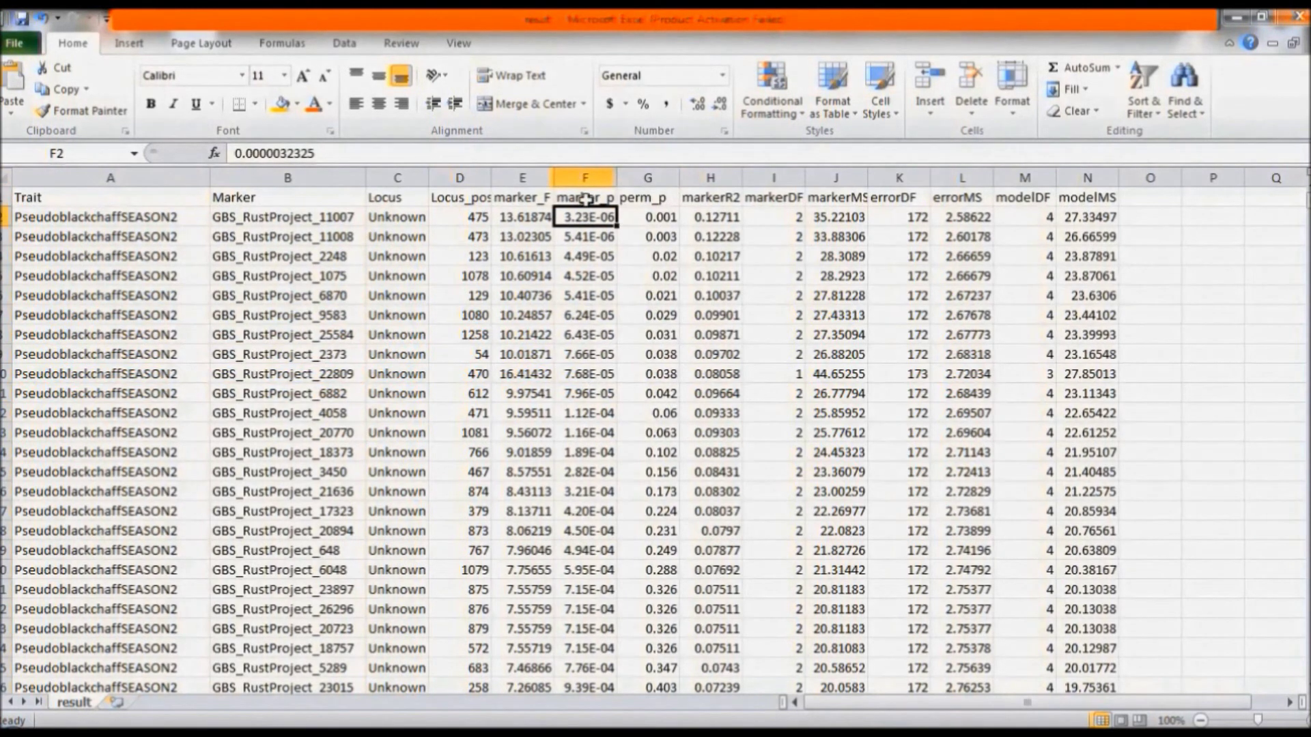
pyautogui.press('Up')
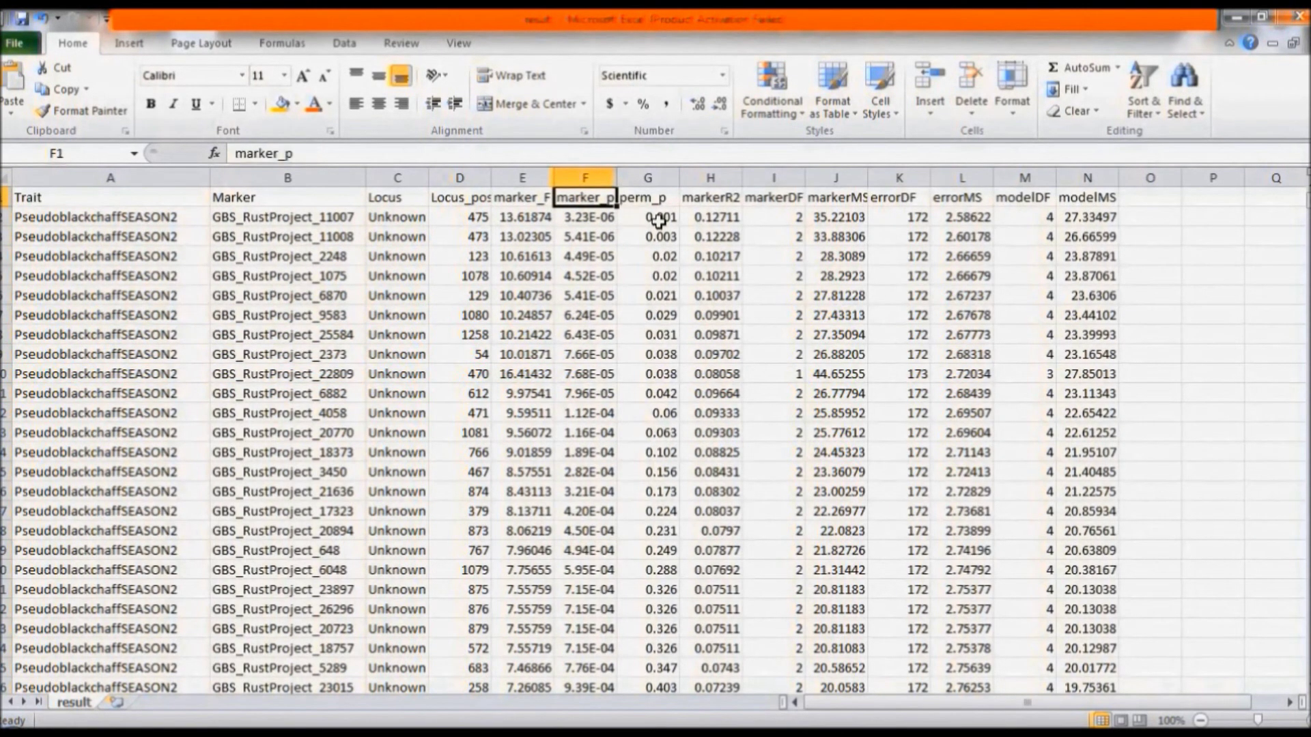
pyautogui.click(659, 219)
pyautogui.click(666, 236)
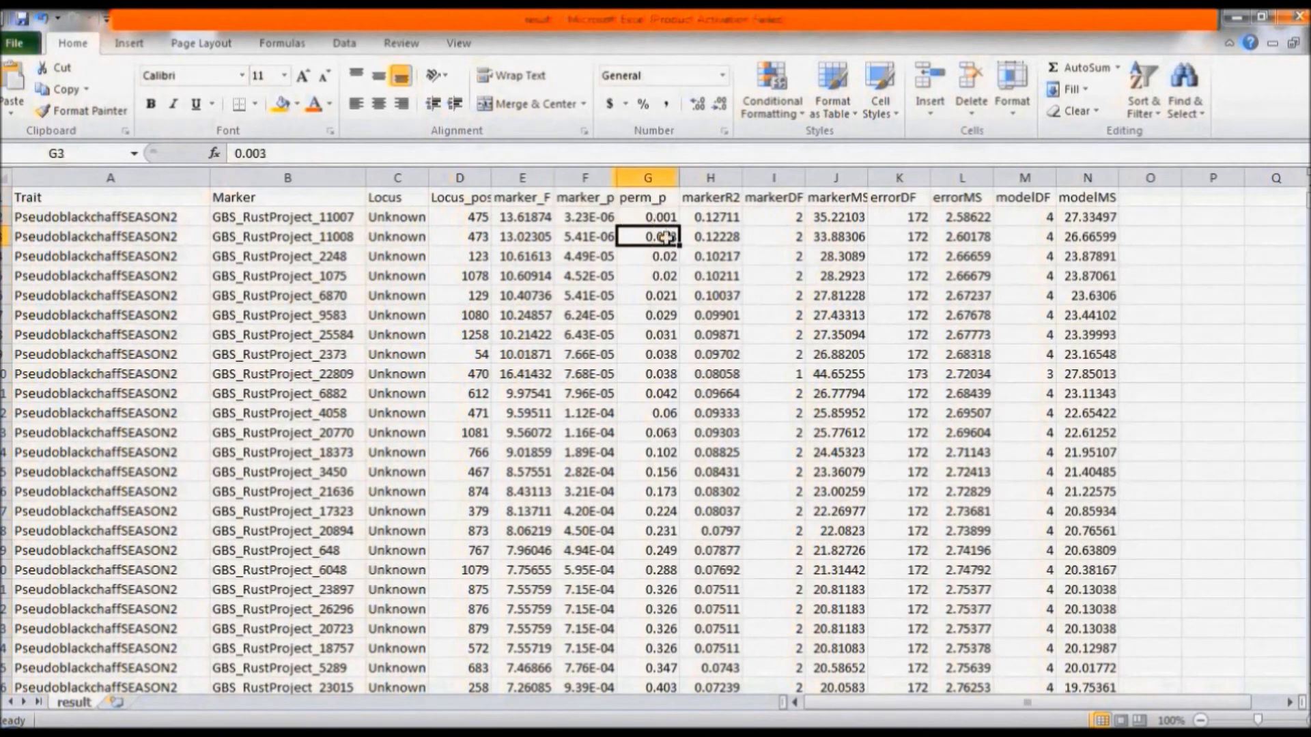
pyautogui.click(670, 274)
pyautogui.click(674, 293)
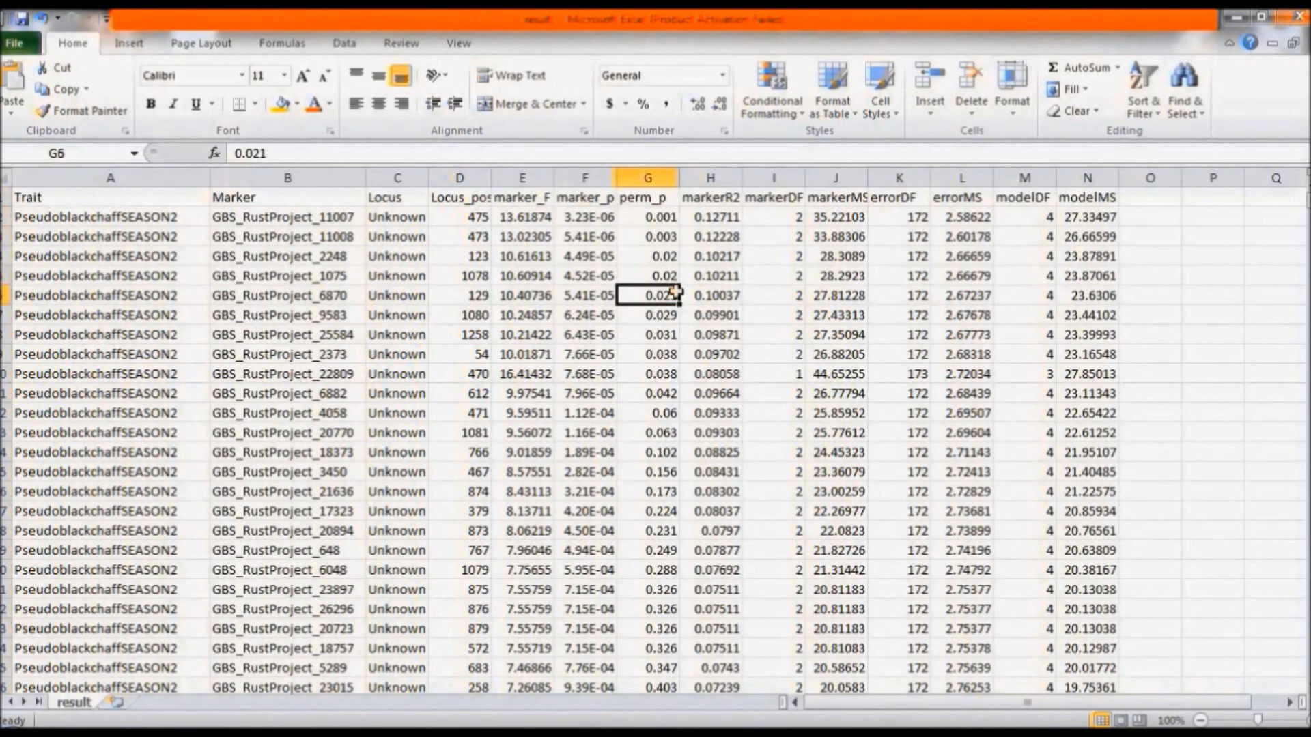
pyautogui.click(673, 314)
pyautogui.click(675, 333)
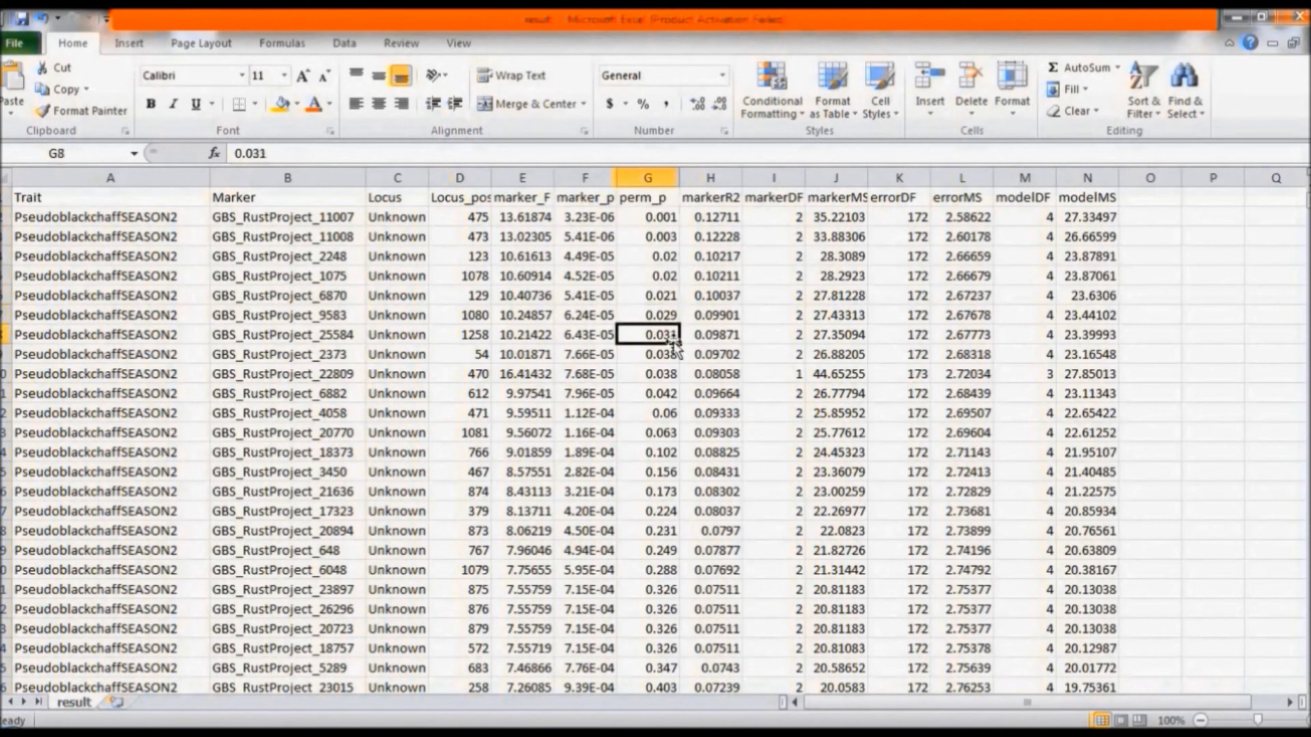
pyautogui.click(674, 353)
pyautogui.click(674, 374)
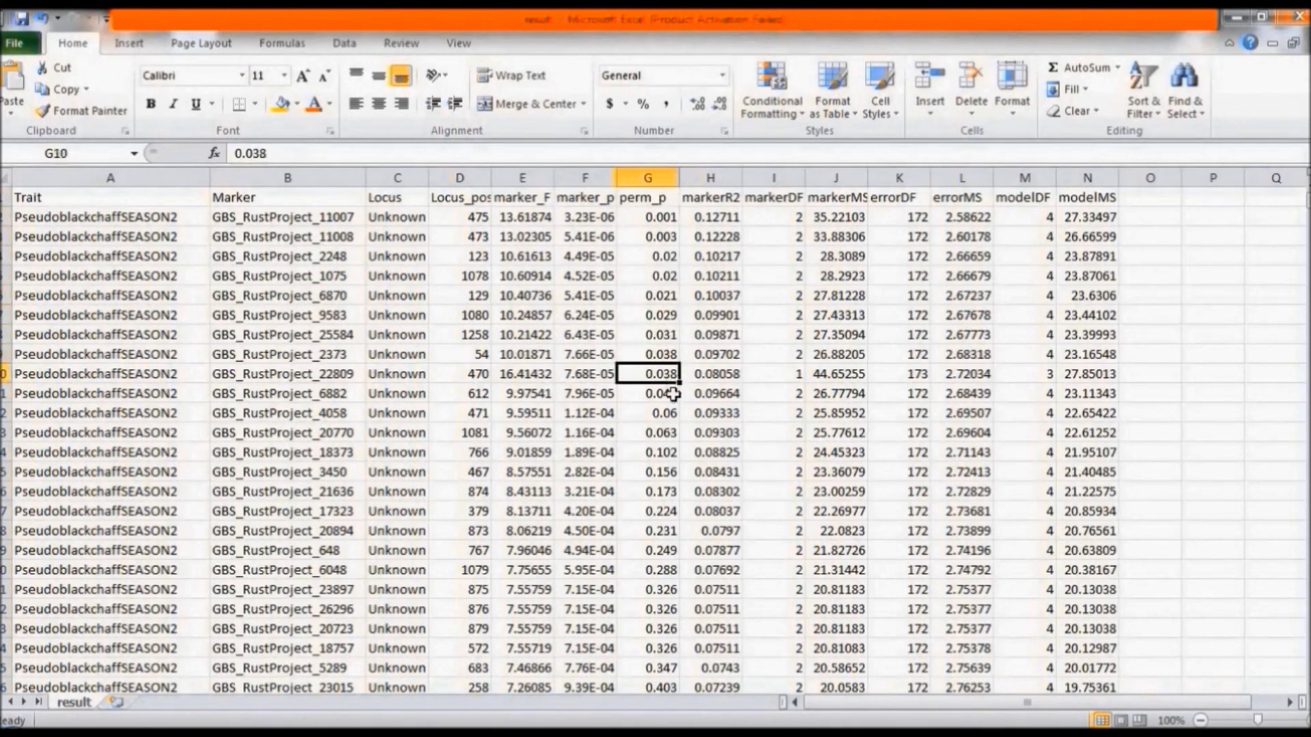
pyautogui.click(673, 394)
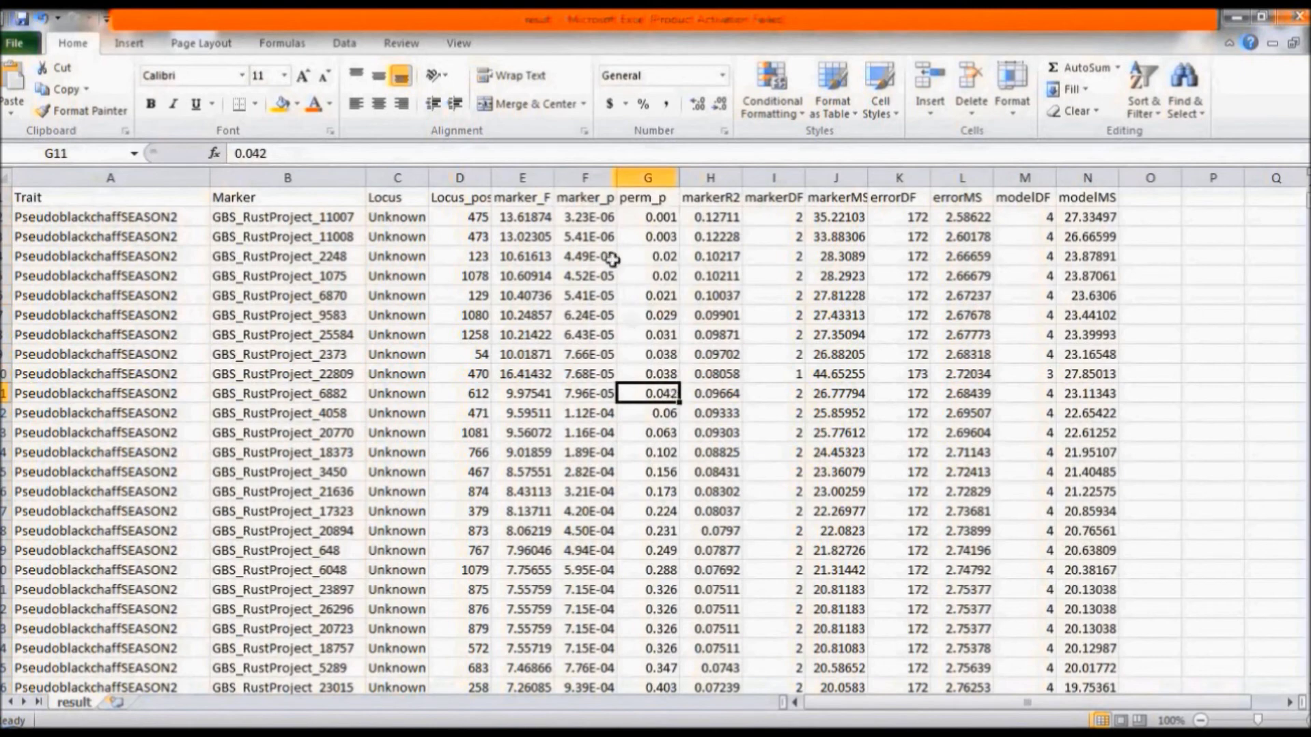
pyautogui.click(356, 240)
pyautogui.click(356, 257)
pyautogui.click(356, 276)
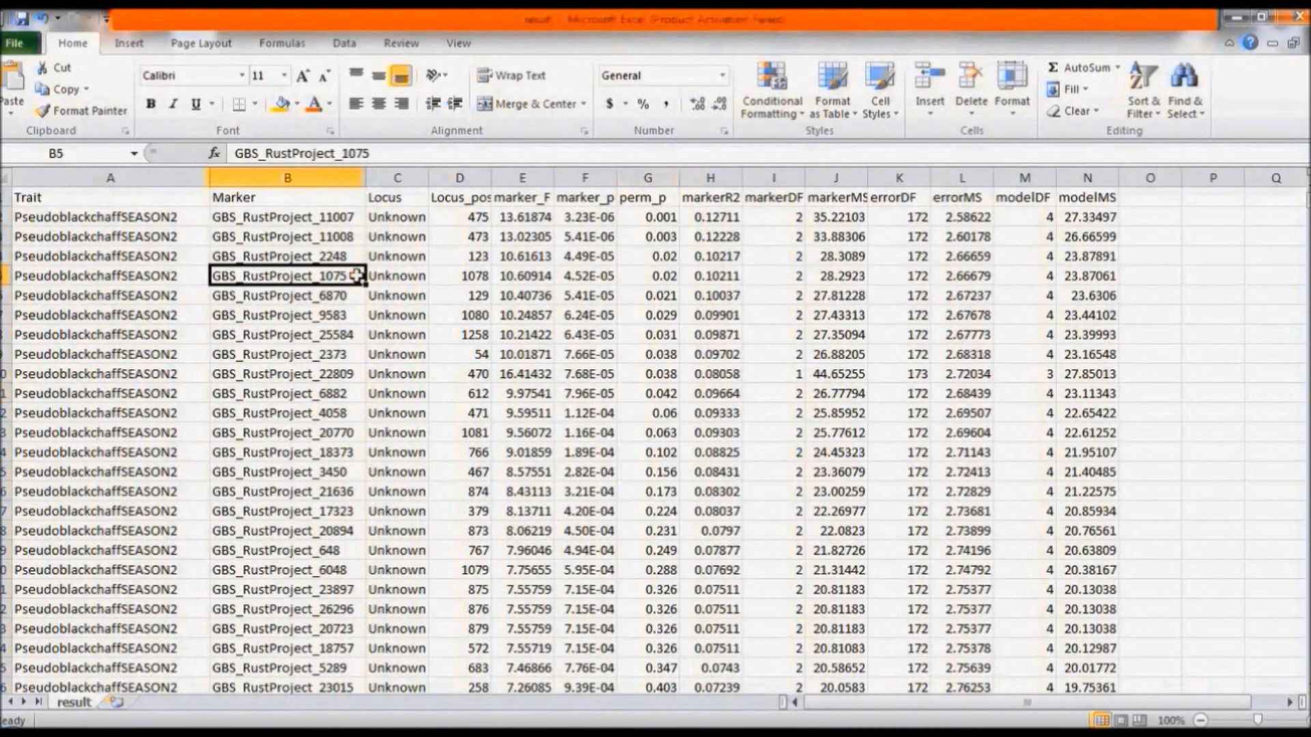
pyautogui.click(356, 296)
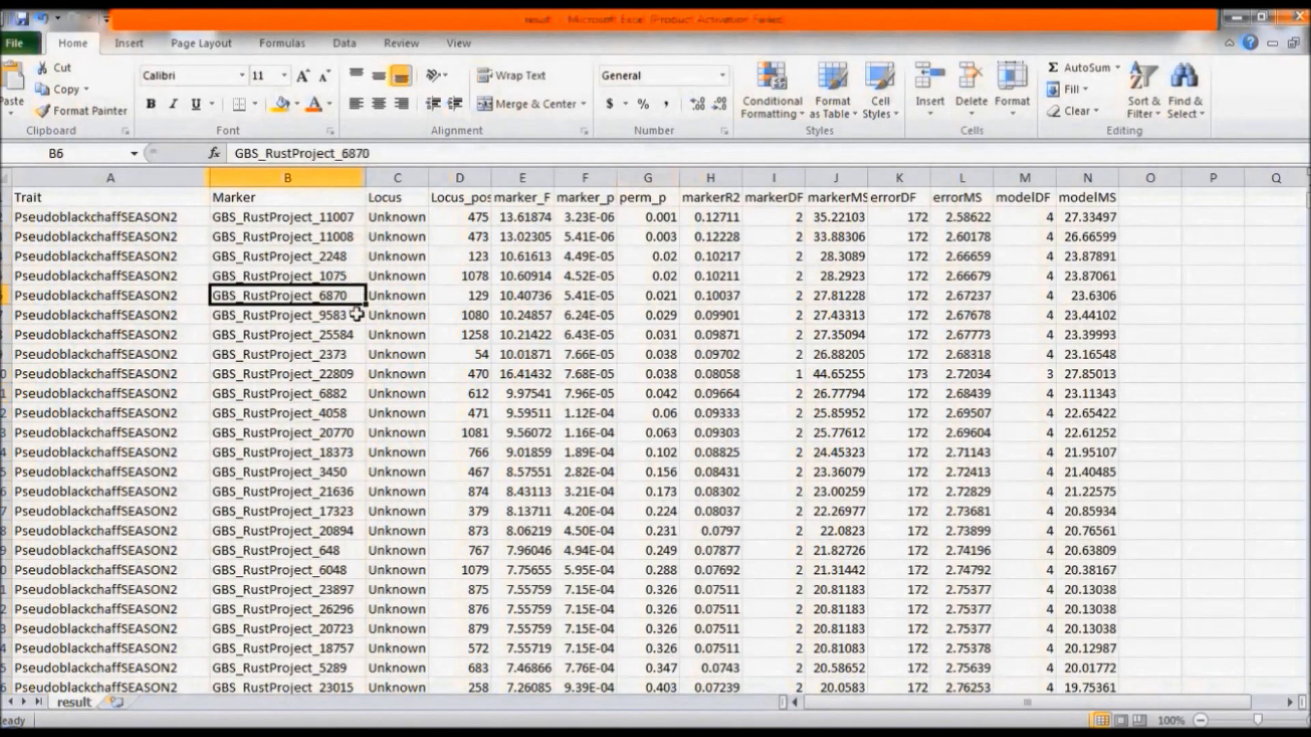
pyautogui.click(355, 311)
pyautogui.click(355, 334)
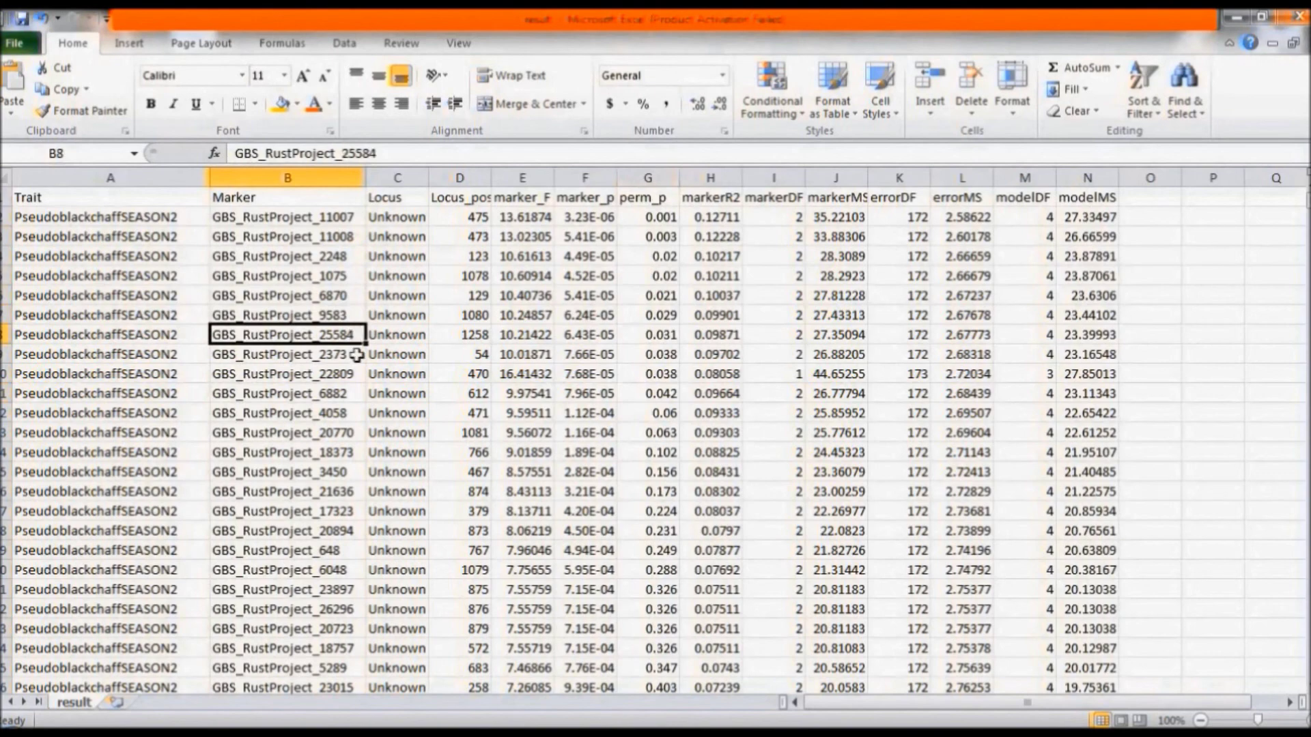
pyautogui.click(355, 353)
pyautogui.click(357, 374)
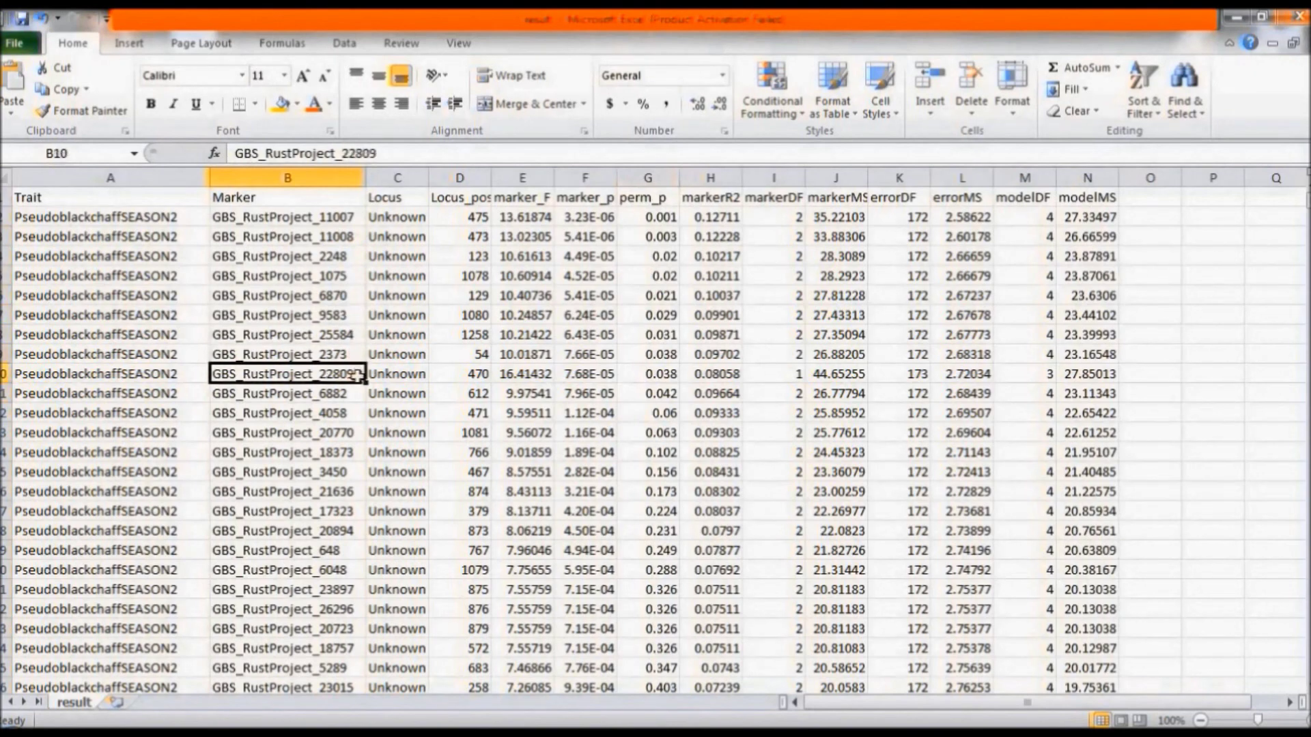
pyautogui.click(357, 396)
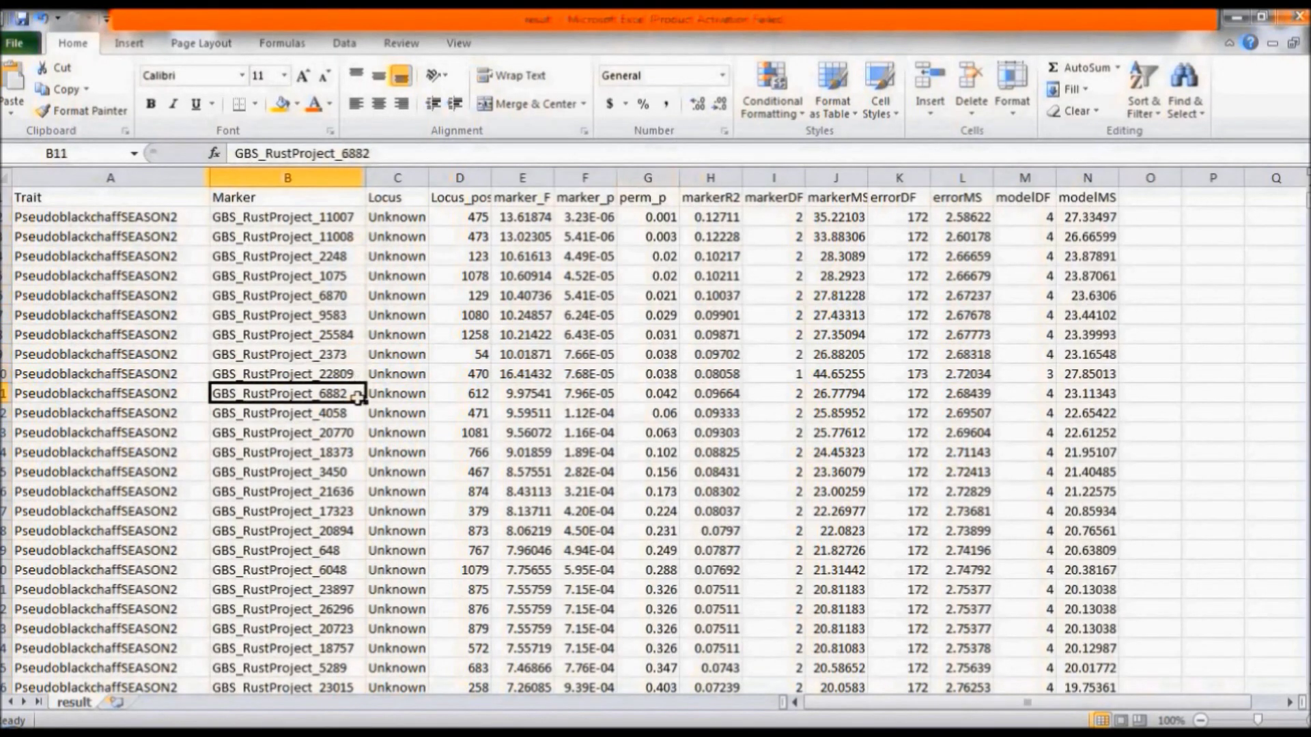